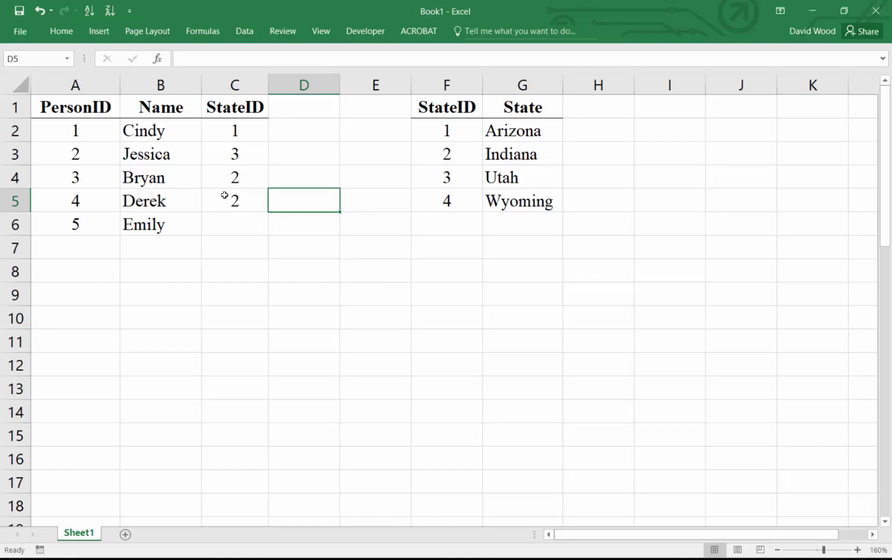
# - Copy the person table in A1:C6 to a new location starting at A10
pyautogui.moveTo(114, 119); pyautogui.dragTo(231, 224)
pyautogui.hotkey('ctrl', 'c')
pyautogui.click(100, 317)
pyautogui.hotkey('ctrl', 'v')
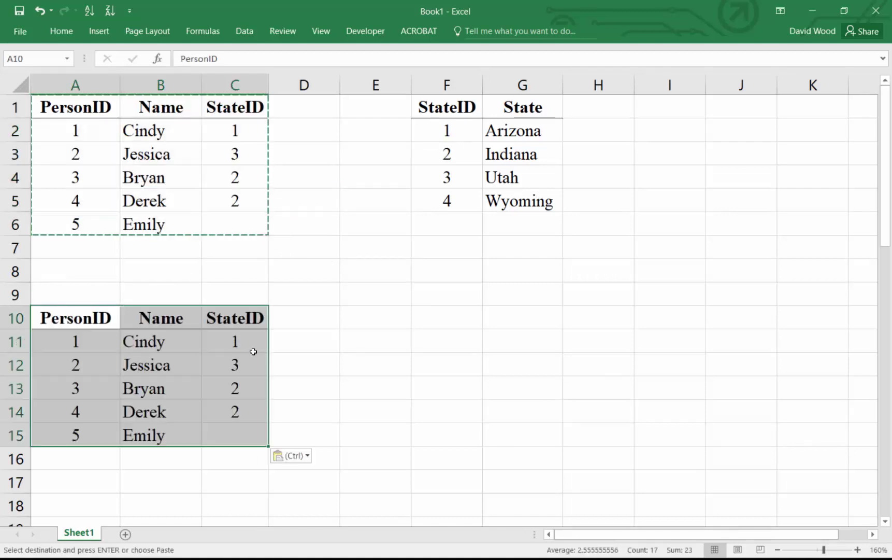
# - Add the column header State in D10, beside the copied table's StateID header
pyautogui.click(303, 351)
pyautogui.click(306, 323)
pyautogui.press('Escape')
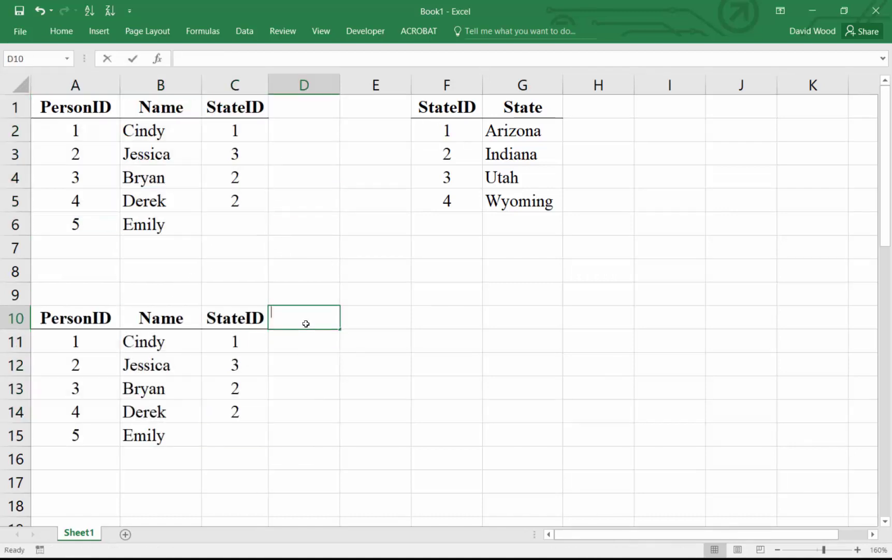
pyautogui.write('State')
pyautogui.press('Return')
# - Enter a formula in D11 that looks up the state name: =VLOOKUP(C11,$F$2:$G$5,2,FALSE)
pyautogui.write('=vlo')
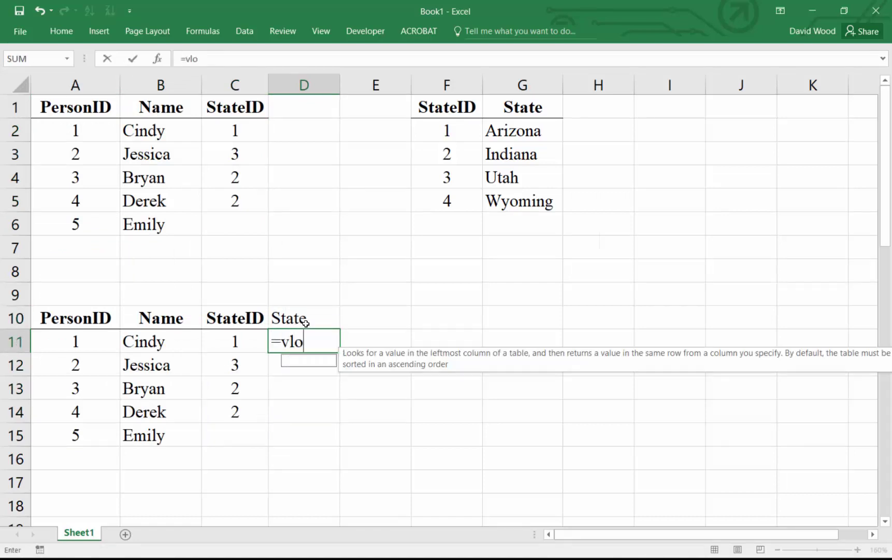
pyautogui.write('okup(')
pyautogui.press('Left')
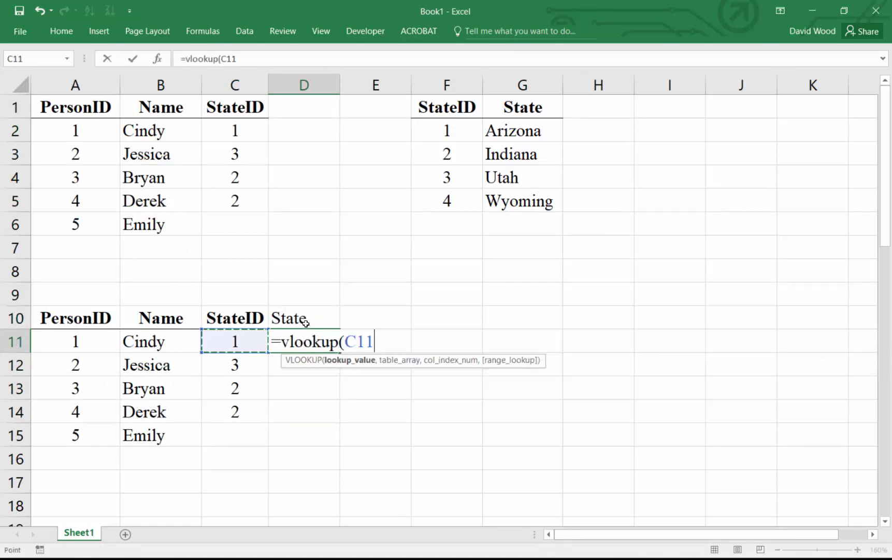
pyautogui.write(',')
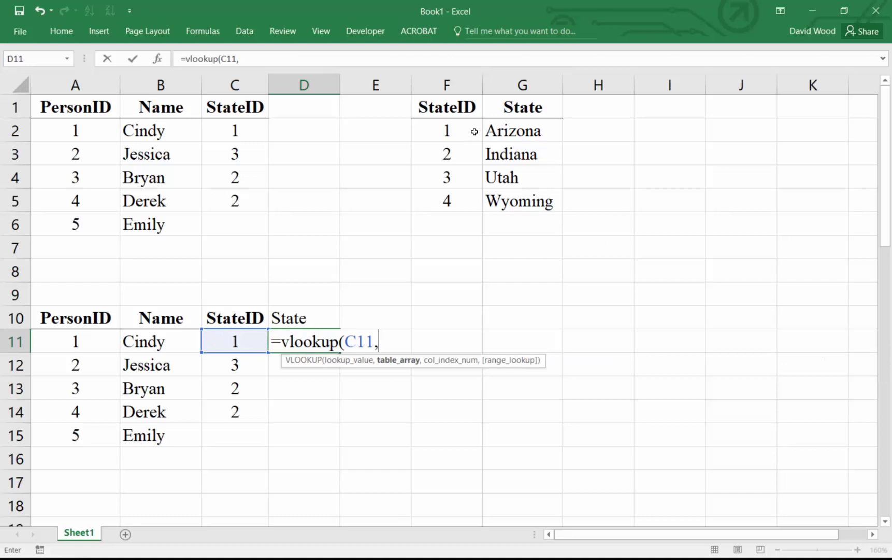
pyautogui.moveTo(472, 130); pyautogui.dragTo(472, 131)
pyautogui.hotkey('ctrl', 'shift', 'Down')
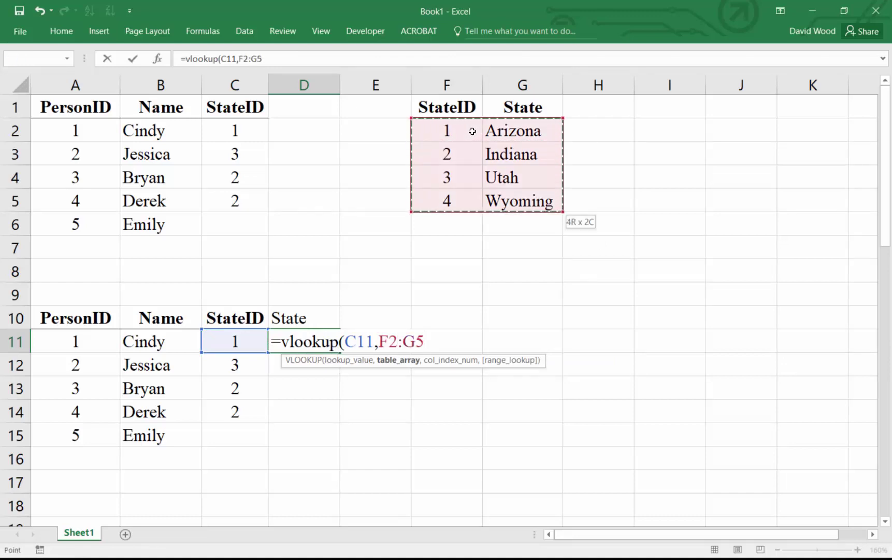
pyautogui.press('F4')
pyautogui.write(',2,false)')
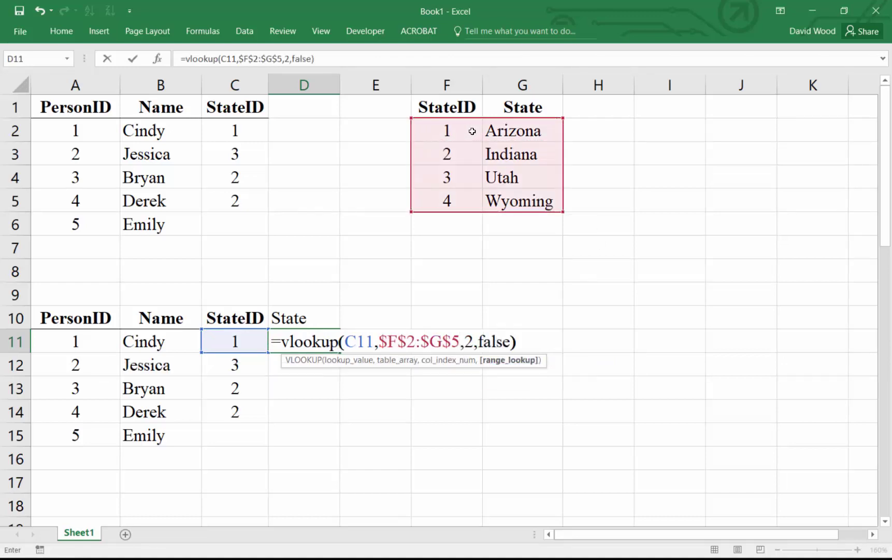
pyautogui.press('Return')
# - Copy the lookup formula from D11 down through D15
pyautogui.press('Up')
pyautogui.hotkey('ctrl', 'c')
pyautogui.hotkey('shift', 'Down')
pyautogui.hotkey('shift', 'Down')
pyautogui.hotkey('shift', 'Down')
pyautogui.hotkey('shift', 'Down')
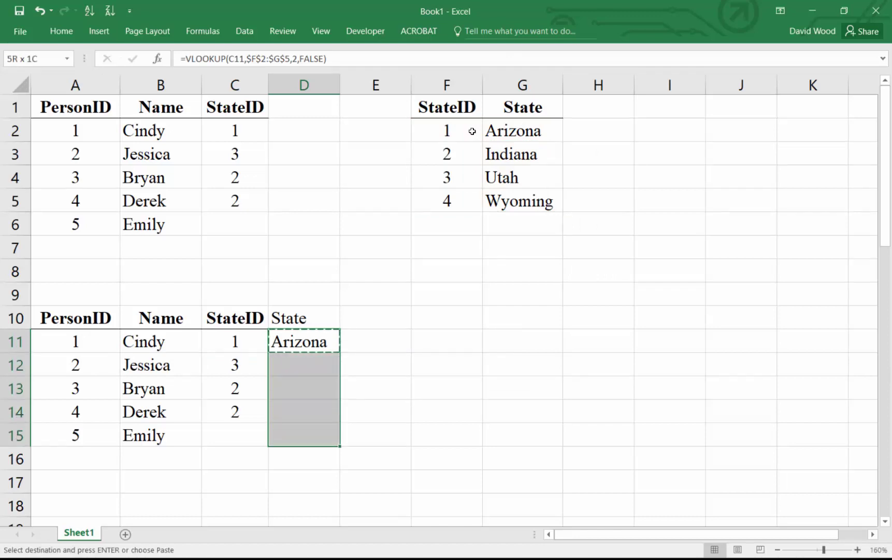
pyautogui.hotkey('ctrl', 'v')
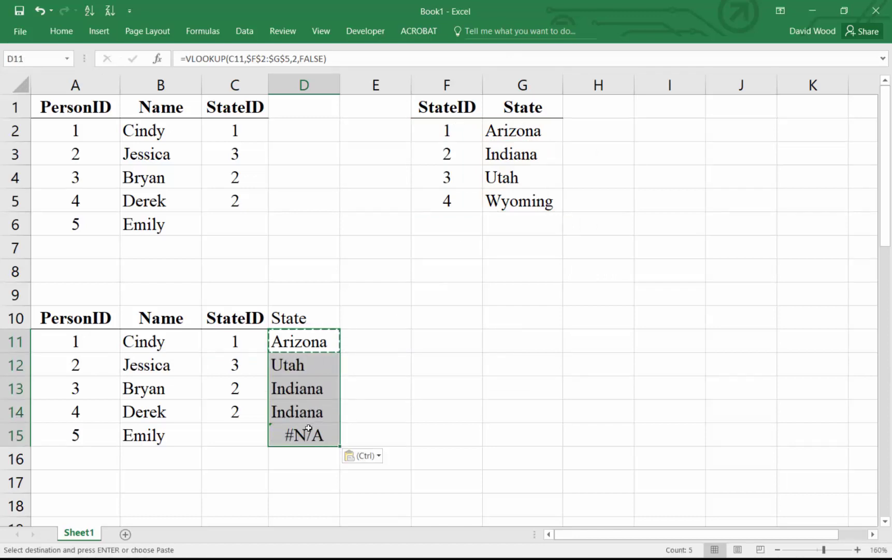
# - Delete row 15, the person whose StateID has no matching state, from the joined table
pyautogui.click(300, 435)
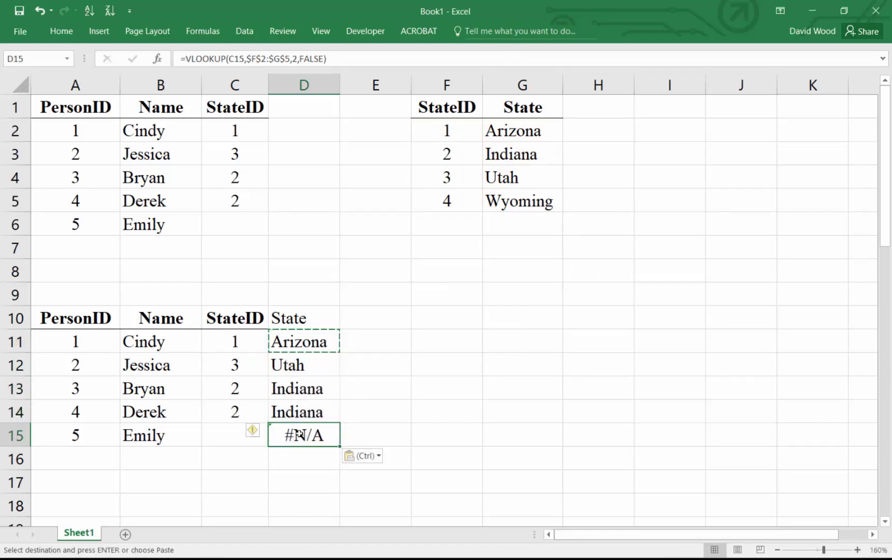
pyautogui.rightClick(18, 434)
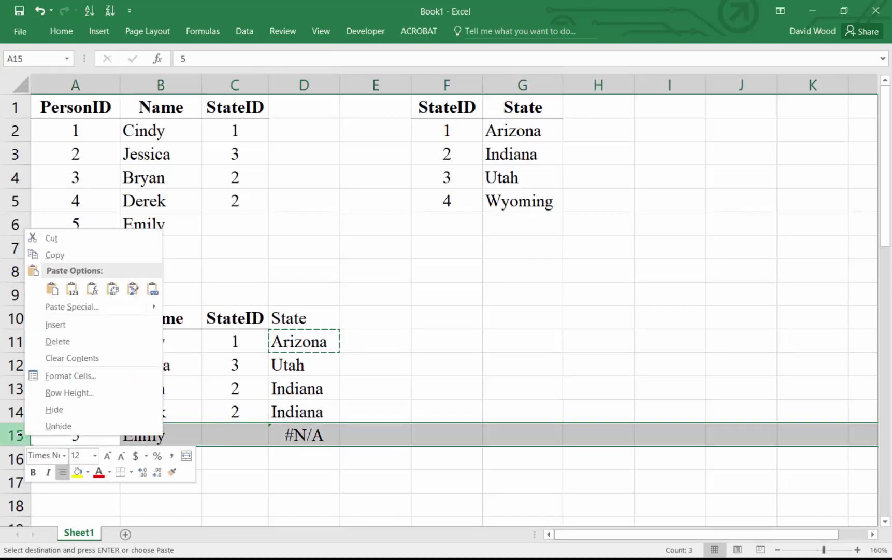
pyautogui.click(58, 340)
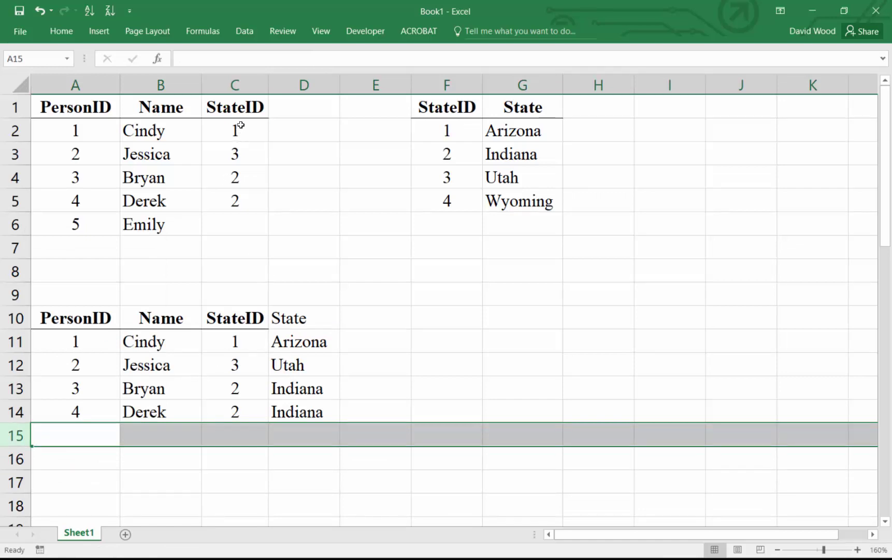
# - Compare the StateID columns of both source tables with the joined rows, including the unmatched person in row 6 and the Wyoming row
pyautogui.moveTo(241, 125); pyautogui.dragTo(239, 205)
pyautogui.moveTo(457, 127); pyautogui.dragTo(456, 203)
pyautogui.click(156, 335)
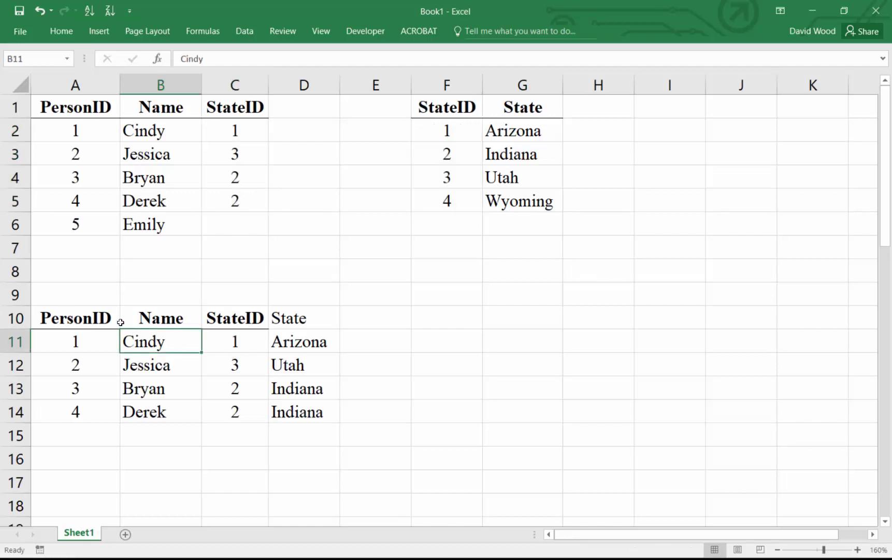
pyautogui.moveTo(119, 321); pyautogui.dragTo(299, 412)
pyautogui.moveTo(70, 223); pyautogui.dragTo(257, 226)
pyautogui.click(459, 200)
pyautogui.moveTo(459, 200); pyautogui.dragTo(531, 202)
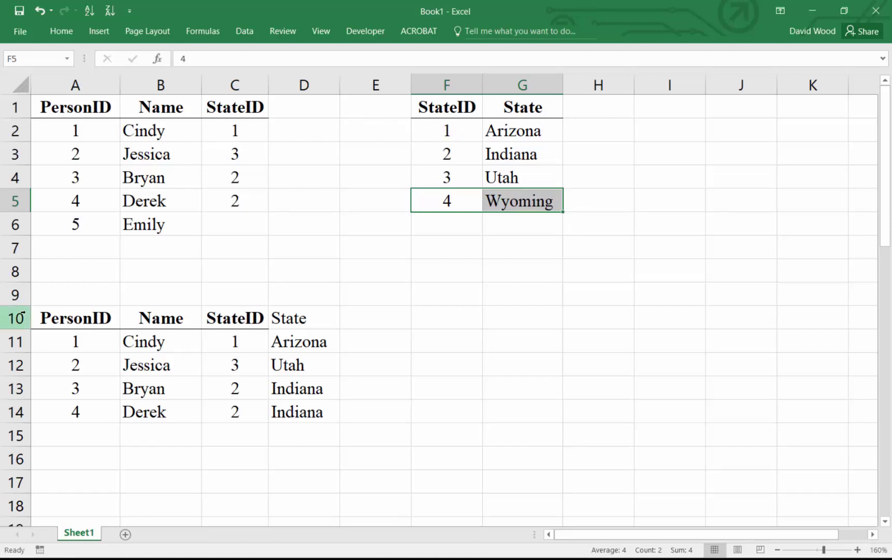
# - Clear the contents of the joined table in A10:D14
pyautogui.moveTo(47, 317); pyautogui.dragTo(318, 408)
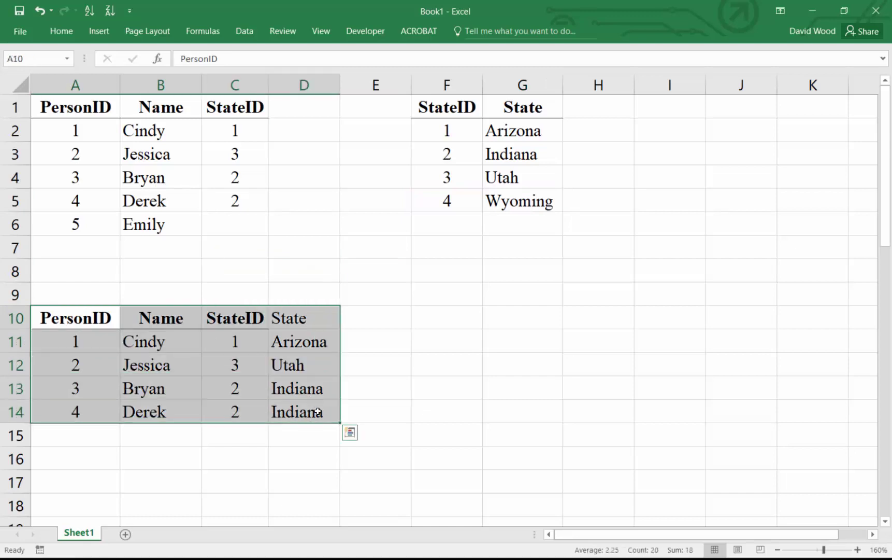
pyautogui.press('Delete')
pyautogui.press('Up')
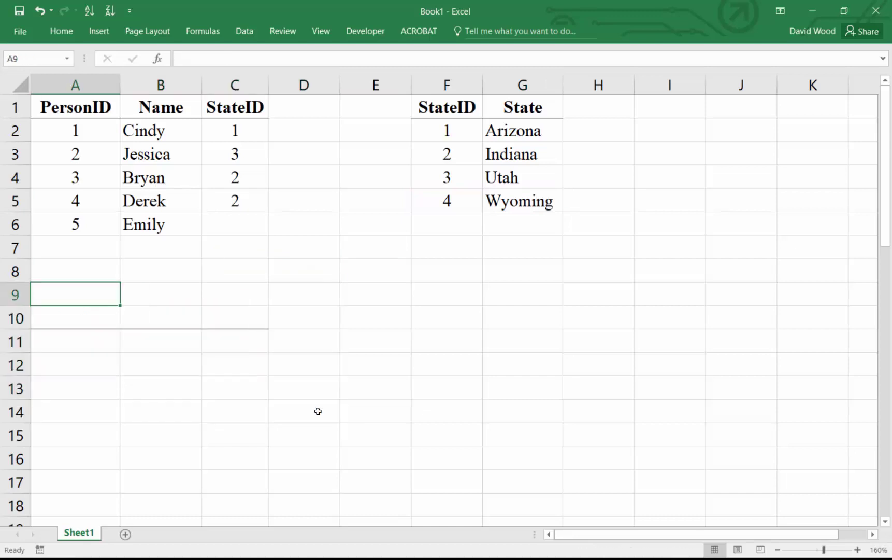
# - Remove the leftover header border from A10:C10 by pasting the blank, unformatted cell A9 over it
pyautogui.hotkey('ctrl', 'c')
pyautogui.press('Down')
pyautogui.hotkey('shift', 'Right')
pyautogui.hotkey('shift', 'Right')
pyautogui.hotkey('ctrl', 'v')
pyautogui.press('Up')
pyautogui.press('Right')
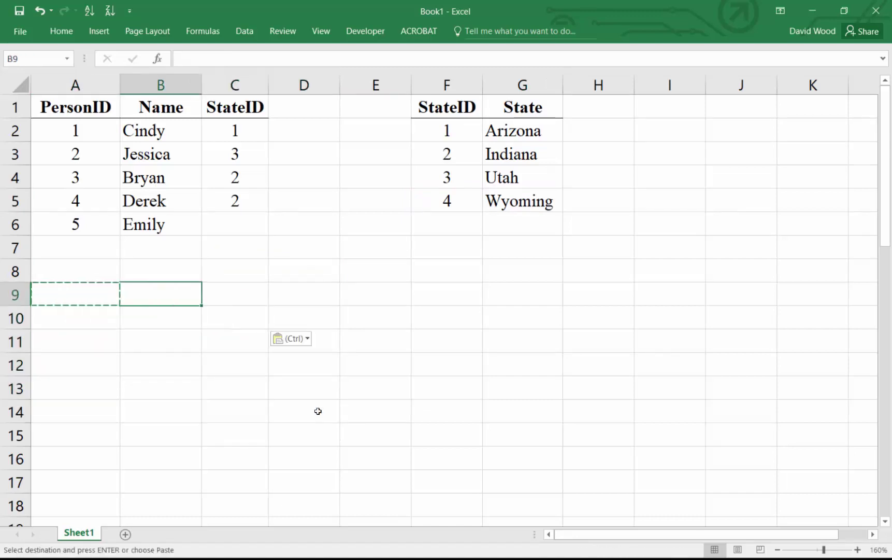
pyautogui.press('Escape')
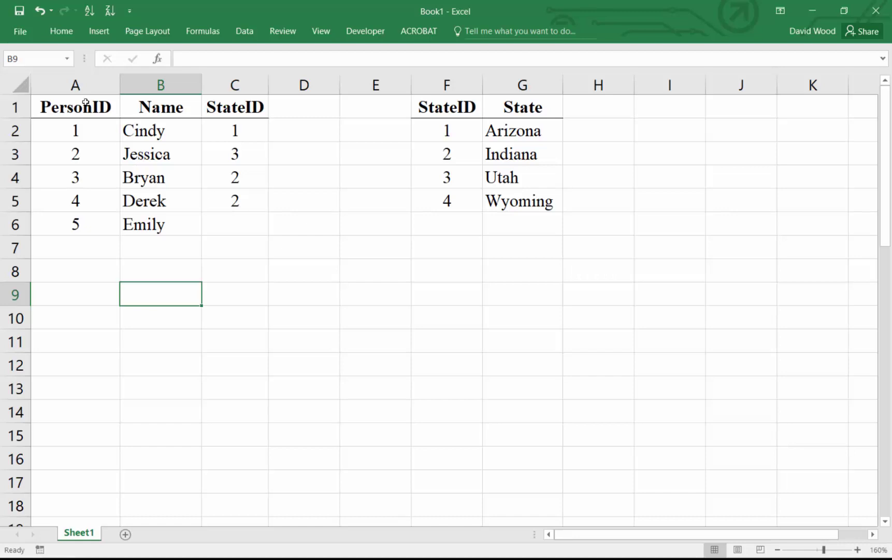
# - Review both source tables, and copy the whole person table in A1:C6 to A10 as the base of the left join
pyautogui.moveTo(86, 102); pyautogui.dragTo(221, 225)
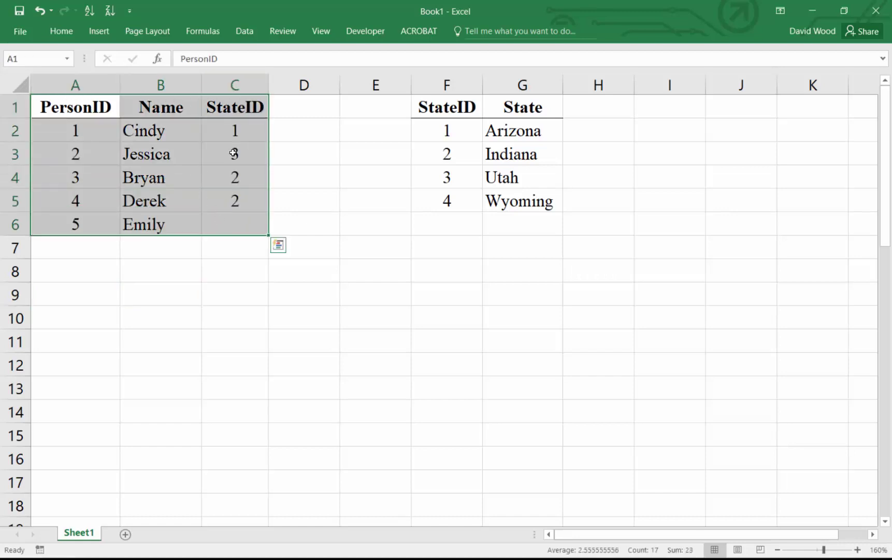
pyautogui.moveTo(465, 109); pyautogui.dragTo(515, 202)
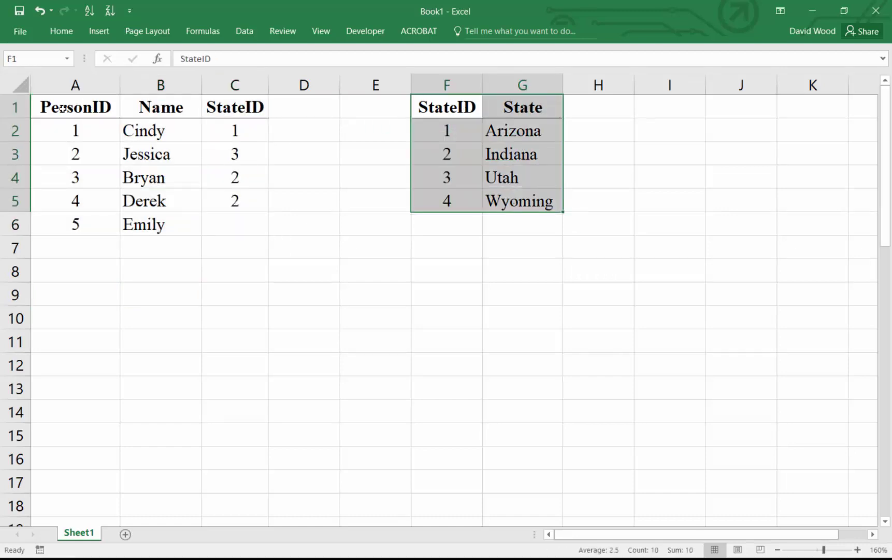
pyautogui.moveTo(63, 108); pyautogui.dragTo(235, 236)
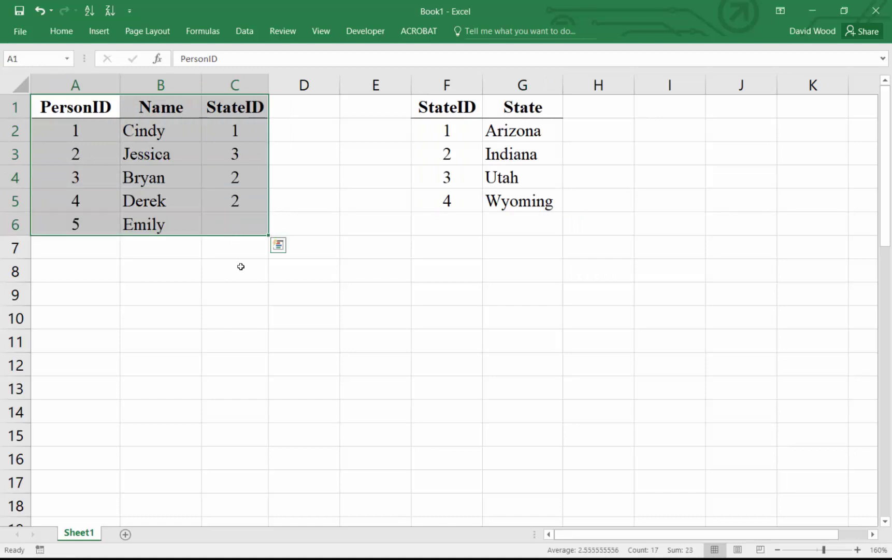
pyautogui.hotkey('ctrl', 'c')
pyautogui.hotkey('ctrl', 'q')
pyautogui.click(96, 316)
pyautogui.hotkey('ctrl', 'v')
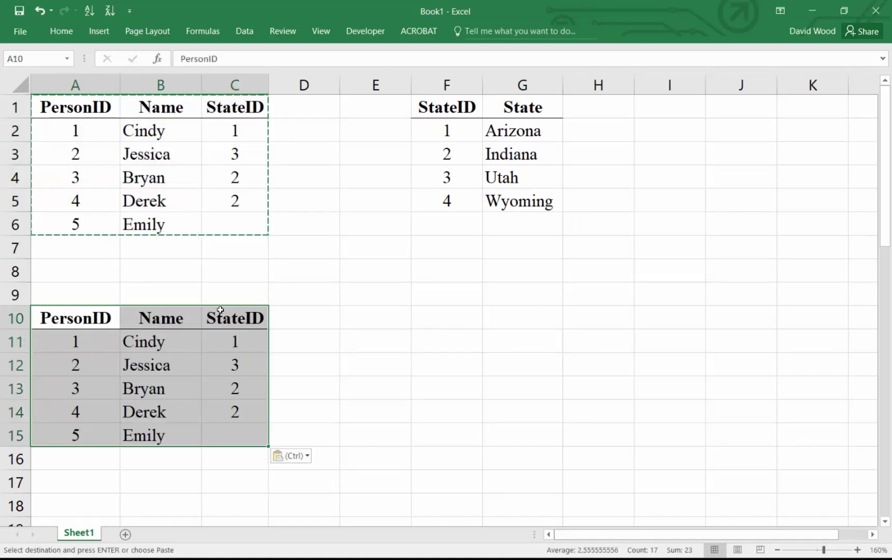
pyautogui.press('Escape')
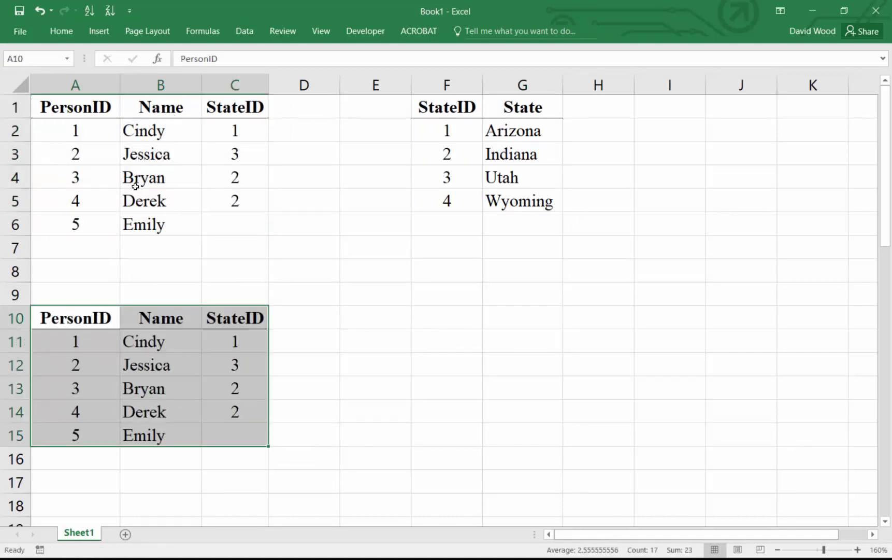
# - Label D10 as State to start the lookup column of the copied person table
pyautogui.click(304, 322)
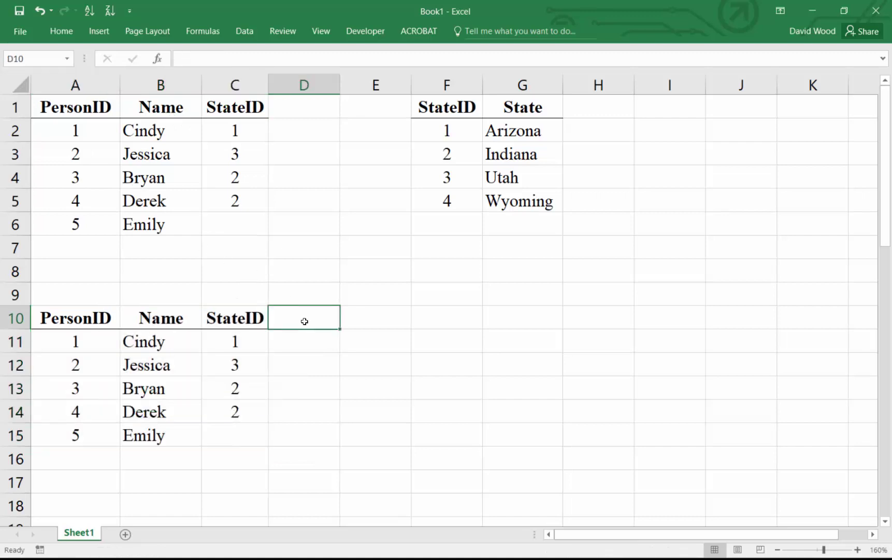
pyautogui.write('State')
pyautogui.press('Return')
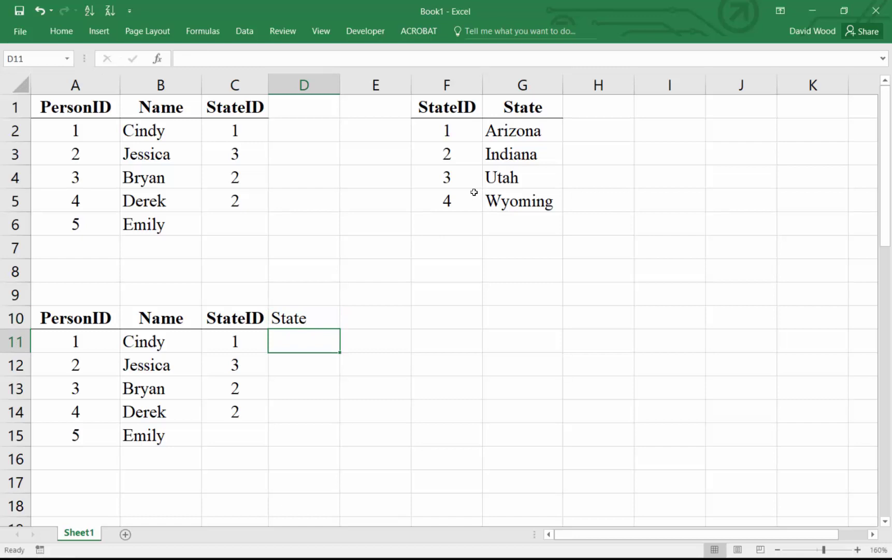
# - Enter =VLOOKUP(C11,$F$2:$G$5,2,FALSE) in D11 to return the exact-match state name
pyautogui.write('=vlookup(')
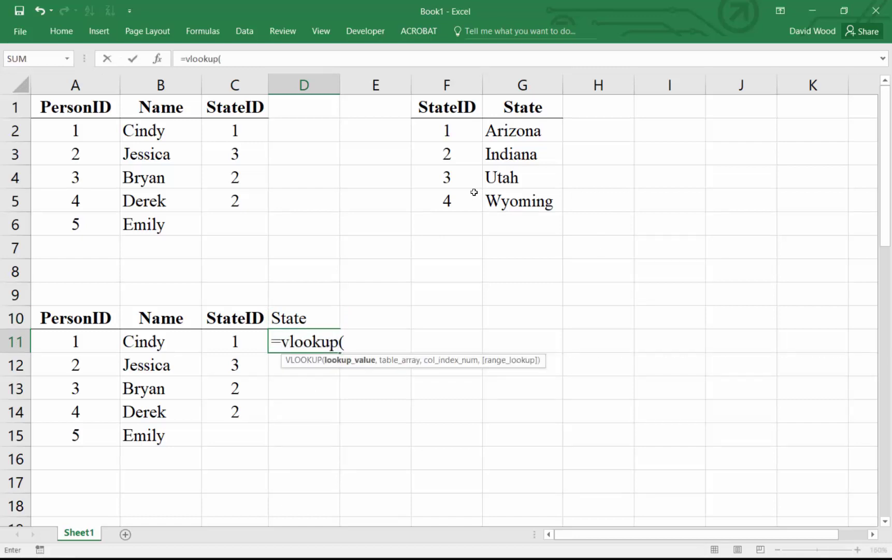
pyautogui.press('Left')
pyautogui.write(',')
pyautogui.press('Right')
pyautogui.press('Right')
pyautogui.press('Up')
pyautogui.press('Up')
pyautogui.press('Up')
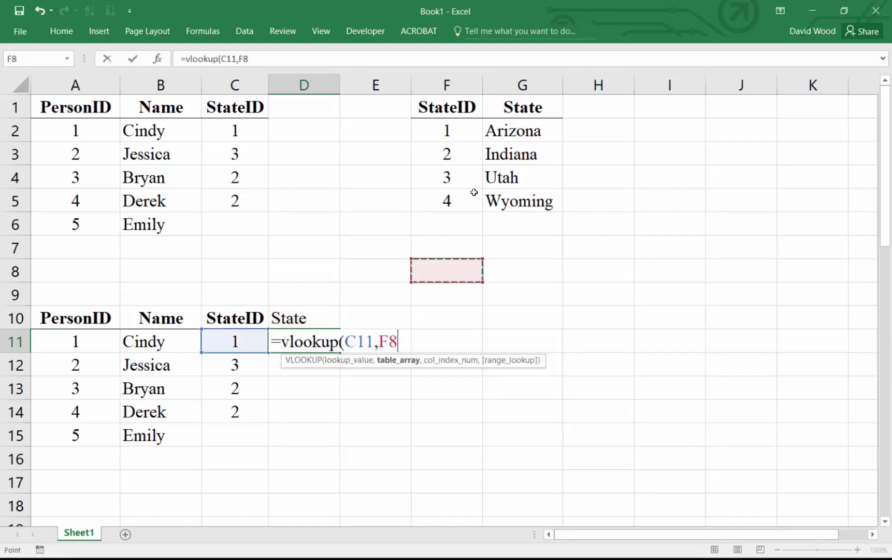
pyautogui.press('Up')
pyautogui.press('Up')
pyautogui.press('Up')
pyautogui.press('Up')
pyautogui.press('Up')
pyautogui.press('Up')
pyautogui.hotkey('shift', 'Right')
pyautogui.hotkey('shift', 'Down')
pyautogui.hotkey('shift', 'Down')
pyautogui.hotkey('shift', 'Down')
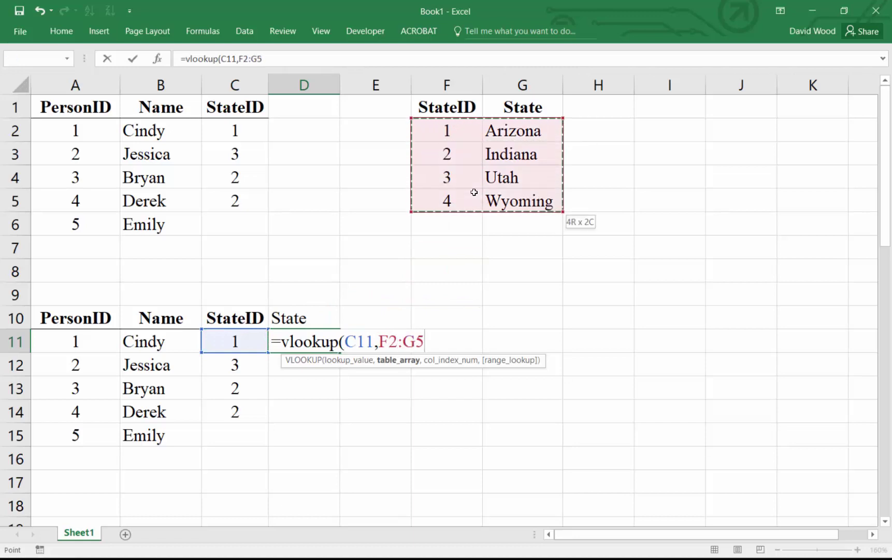
pyautogui.press('F4')
pyautogui.write(',2,false')
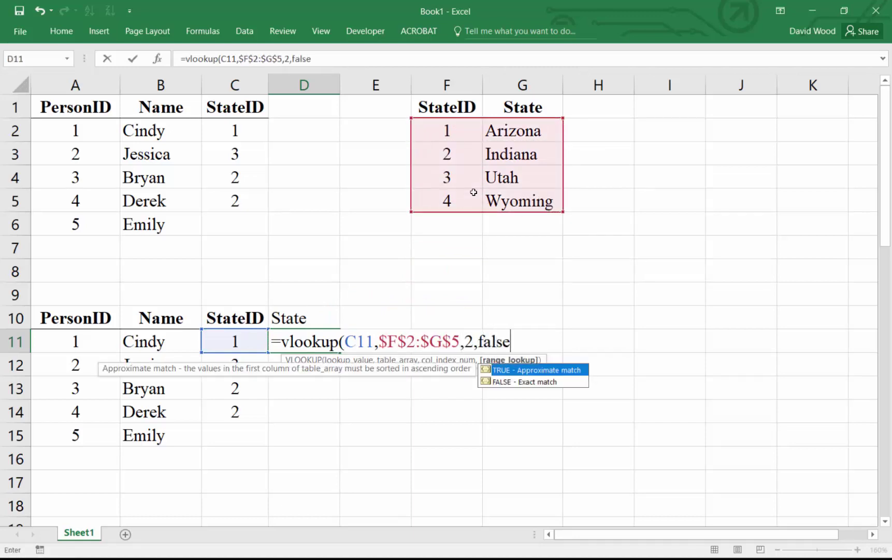
pyautogui.press('Return')
# - Copy the D11 lookup formula down to all five person rows, D11:D15
pyautogui.press('Up')
pyautogui.hotkey('ctrl', 'c')
pyautogui.hotkey('shift', 'Down')
pyautogui.hotkey('shift', 'Down')
pyautogui.hotkey('shift', 'Down')
pyautogui.hotkey('shift', 'Down')
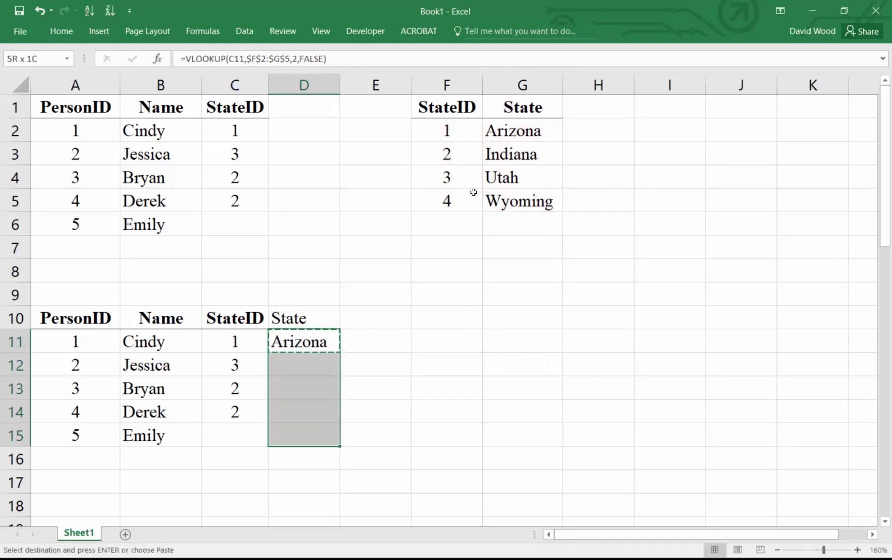
pyautogui.hotkey('ctrl', 'v')
# - Clear the lookup error in D15 so the person without a StateID has a blank State
pyautogui.press('Down')
pyautogui.press('Down')
pyautogui.press('Down')
pyautogui.press('Down')
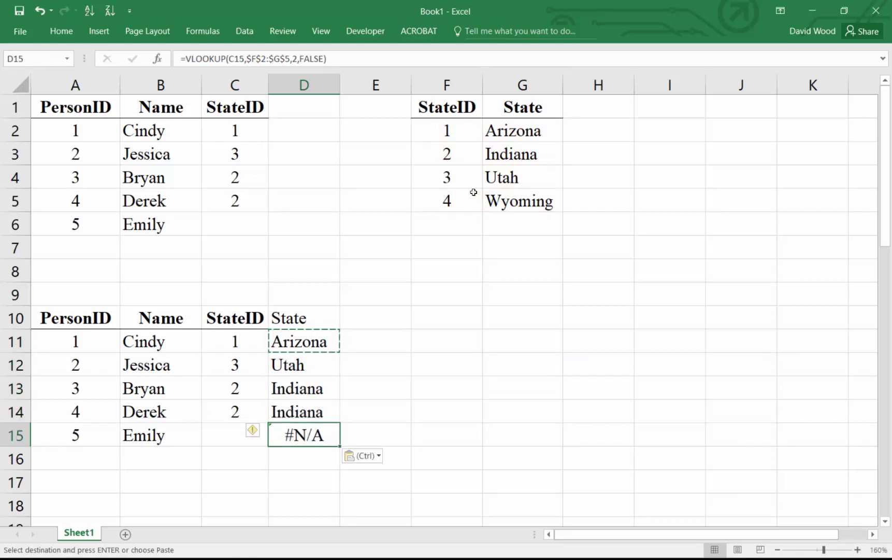
pyautogui.press('Escape')
pyautogui.press('Delete')
pyautogui.press('Right')
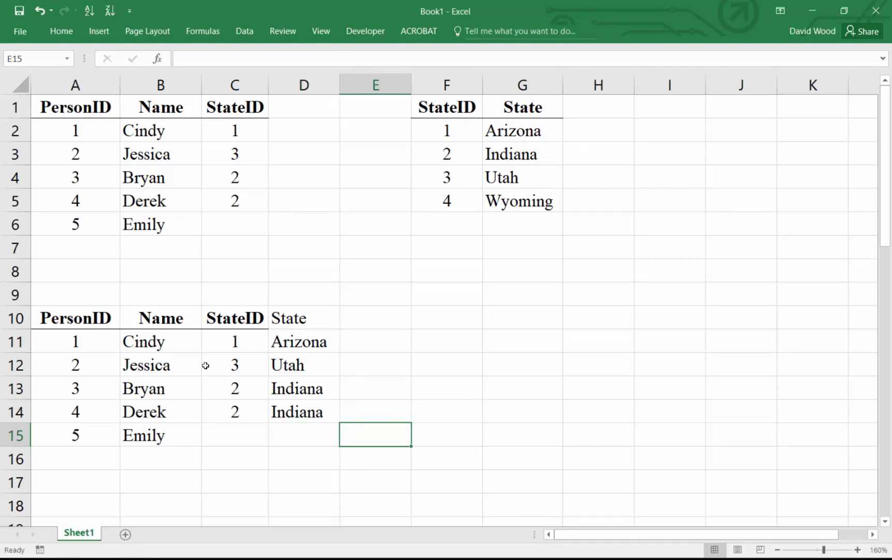
# - Review the left-joined table in A10:D15, its blank State cell D15, and the unused Wyoming row in the state table
pyautogui.moveTo(74, 317); pyautogui.dragTo(321, 439)
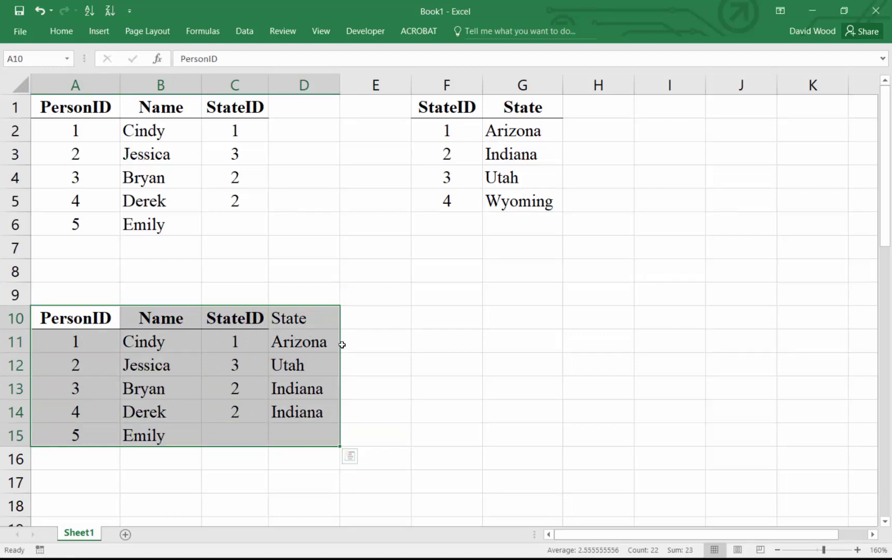
pyautogui.click(306, 432)
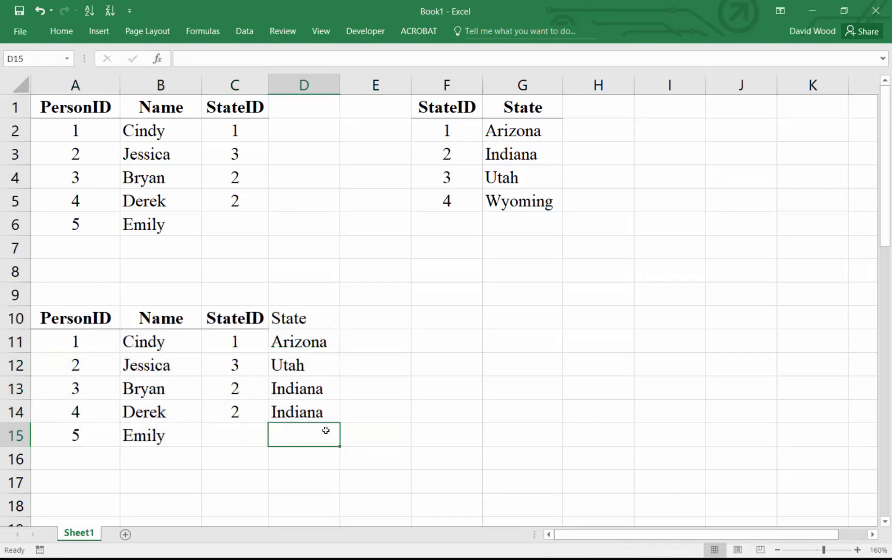
pyautogui.moveTo(519, 204); pyautogui.dragTo(431, 208)
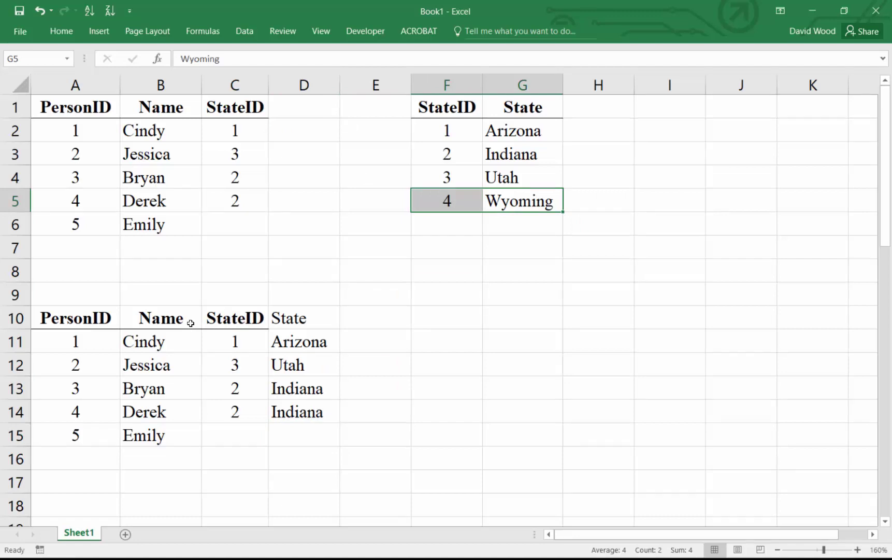
# - Copy the state table F1:G5 and paste it at F9 as the base of a right join
pyautogui.moveTo(100, 106); pyautogui.dragTo(239, 219)
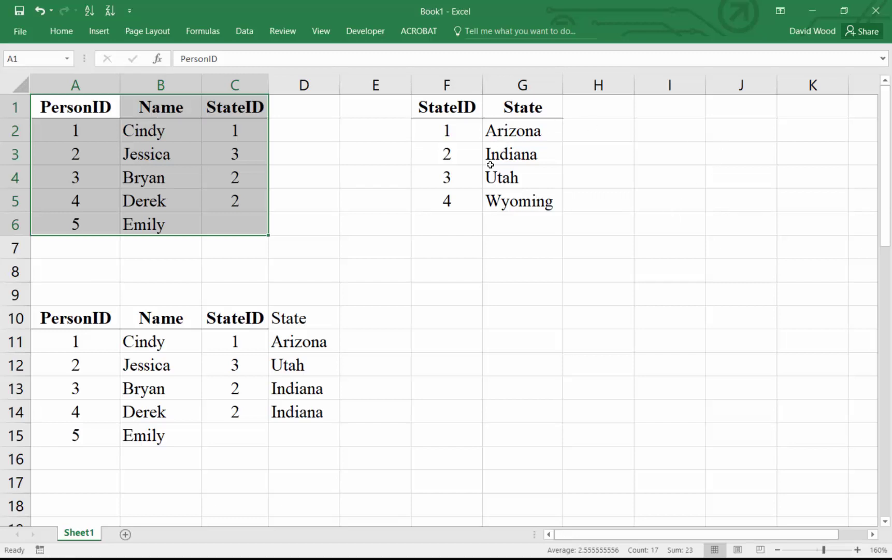
pyautogui.moveTo(58, 322); pyautogui.dragTo(294, 440)
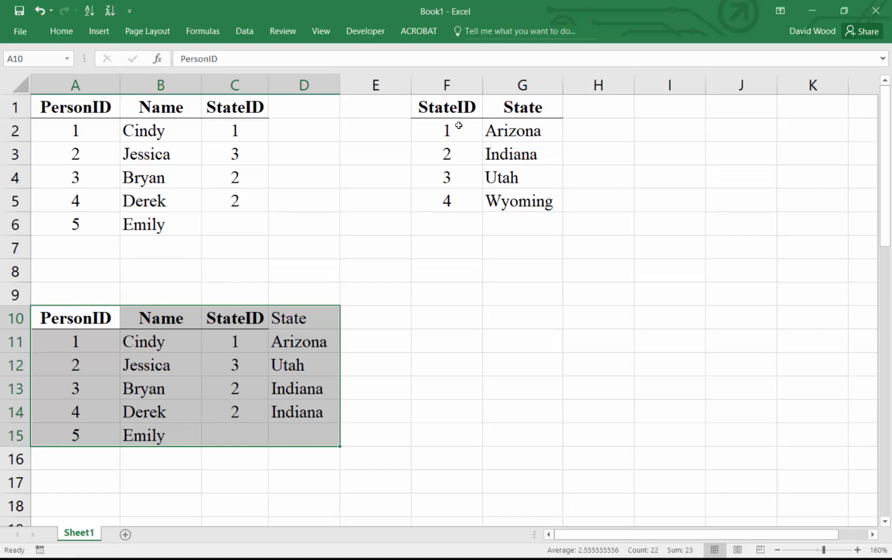
pyautogui.moveTo(439, 108); pyautogui.dragTo(504, 203)
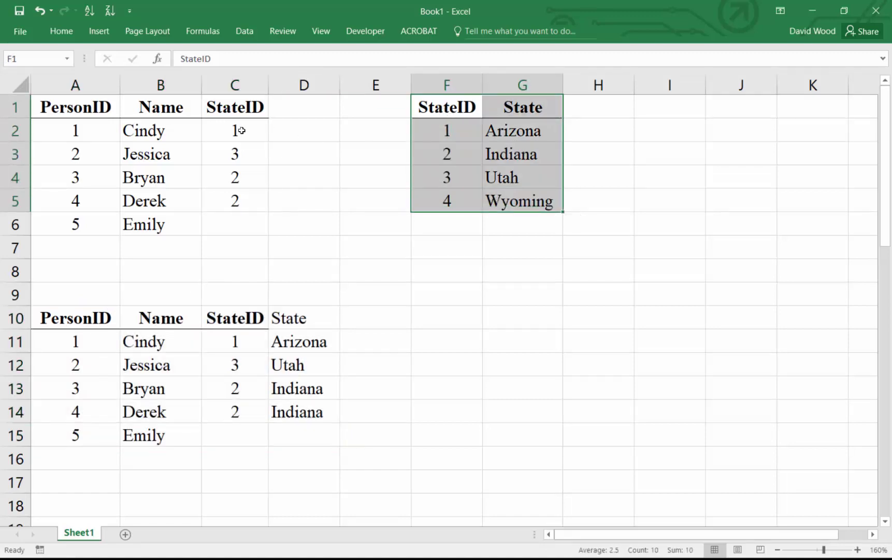
pyautogui.hotkey('ctrl', 'c')
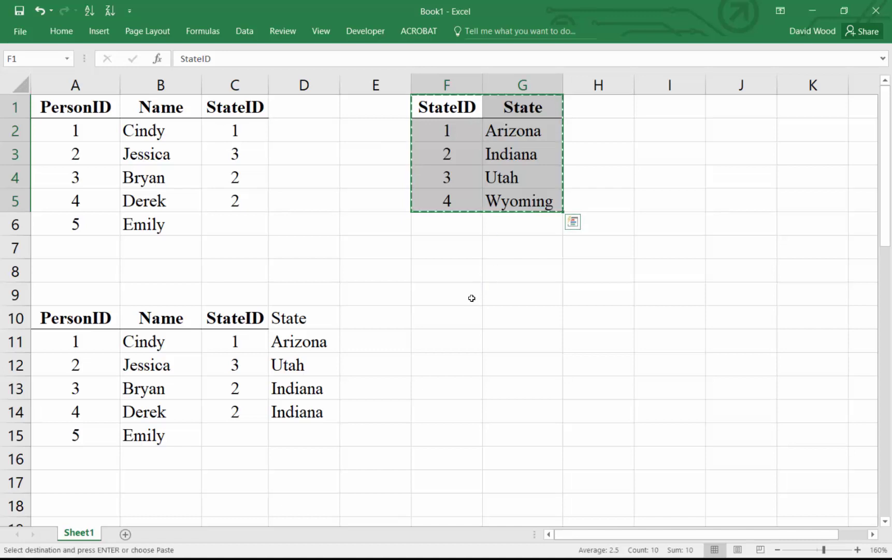
pyautogui.click(473, 299)
pyautogui.hotkey('ctrl', 'v')
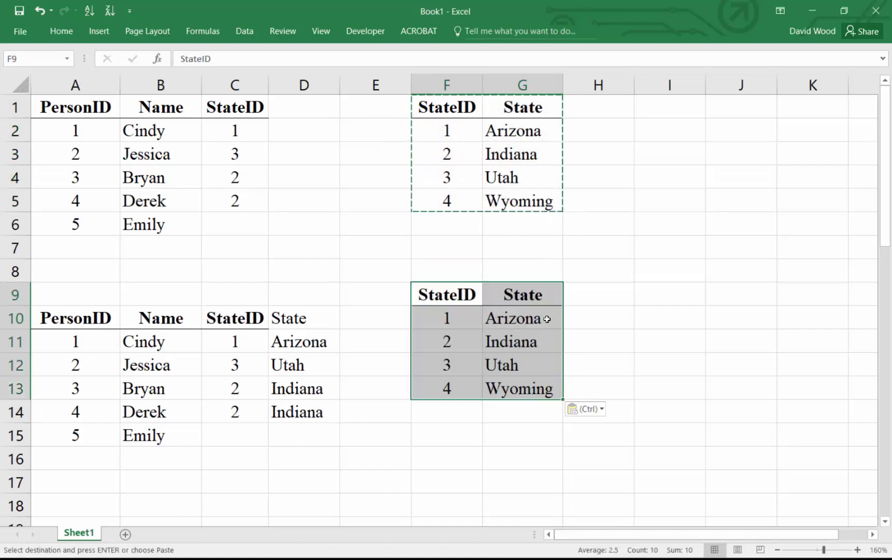
# - Enter the matching person's first name beside Arizona in H10 and the first matching person's name beside Indiana in H11
pyautogui.click(589, 319)
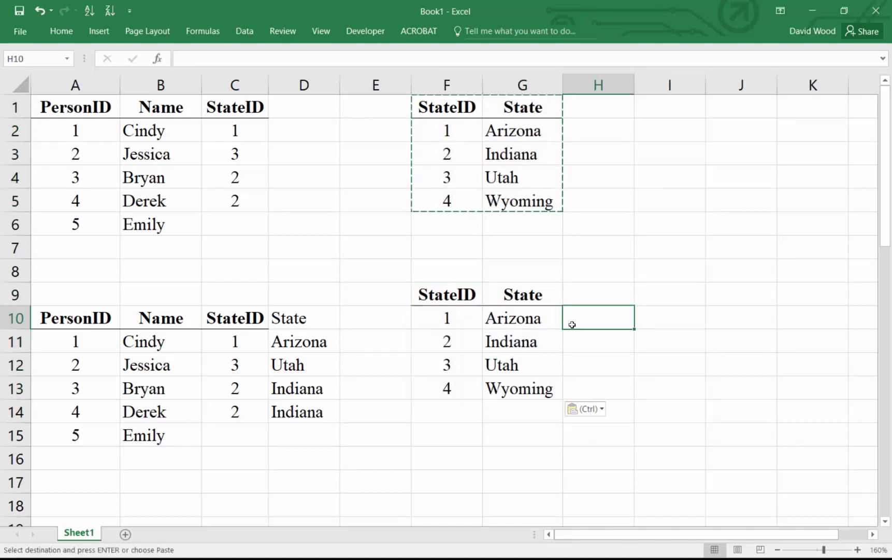
pyautogui.press('Escape')
pyautogui.write('Cindy')
pyautogui.press('Return')
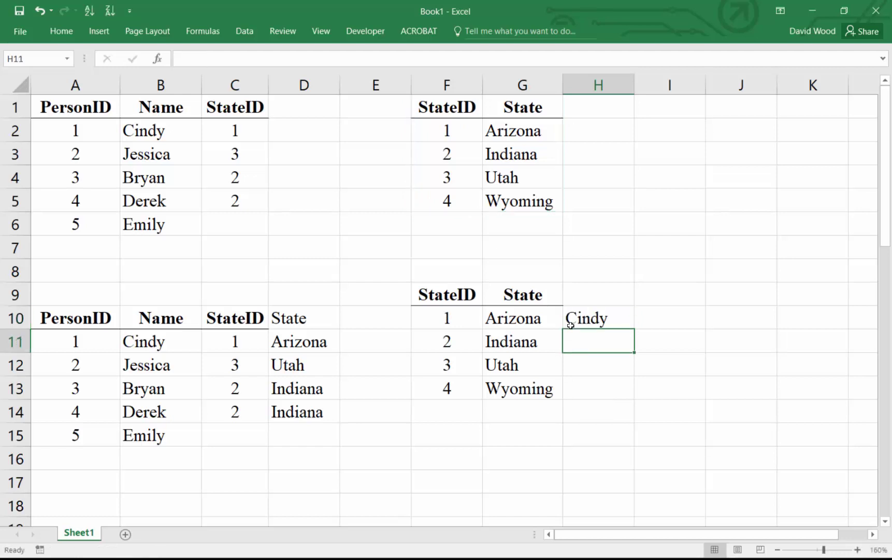
pyautogui.write('Bryan')
pyautogui.press('Return')
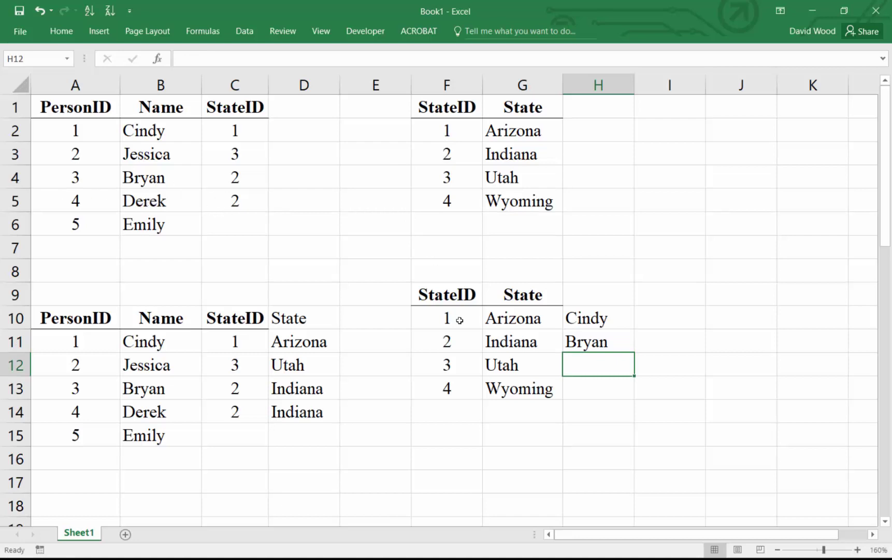
# - Duplicate the Indiana row F11:G11 into row 14 and enter the second matching person's first name in H14
pyautogui.moveTo(451, 343); pyautogui.dragTo(520, 341)
pyautogui.hotkey('ctrl', 'c')
pyautogui.click(470, 408)
pyautogui.hotkey('ctrl', 'v')
pyautogui.click(599, 411)
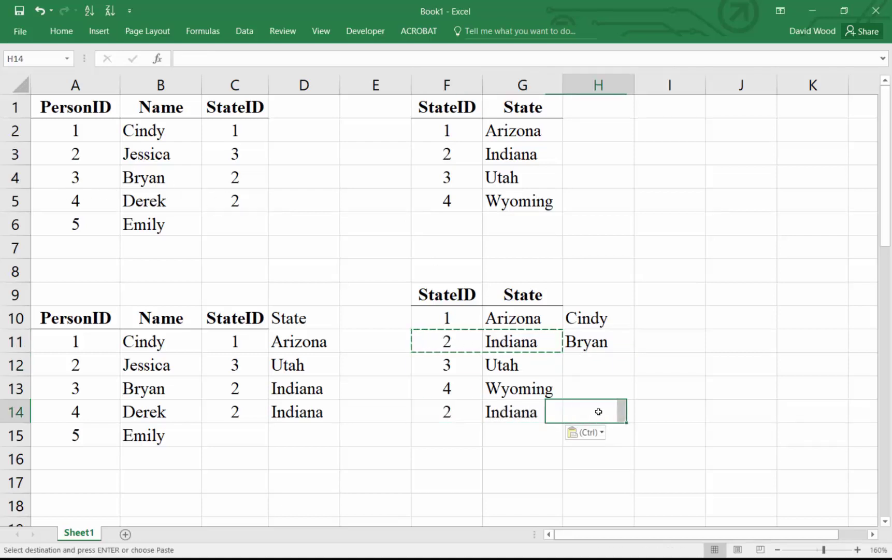
pyautogui.write('Derek')
pyautogui.press('Return')
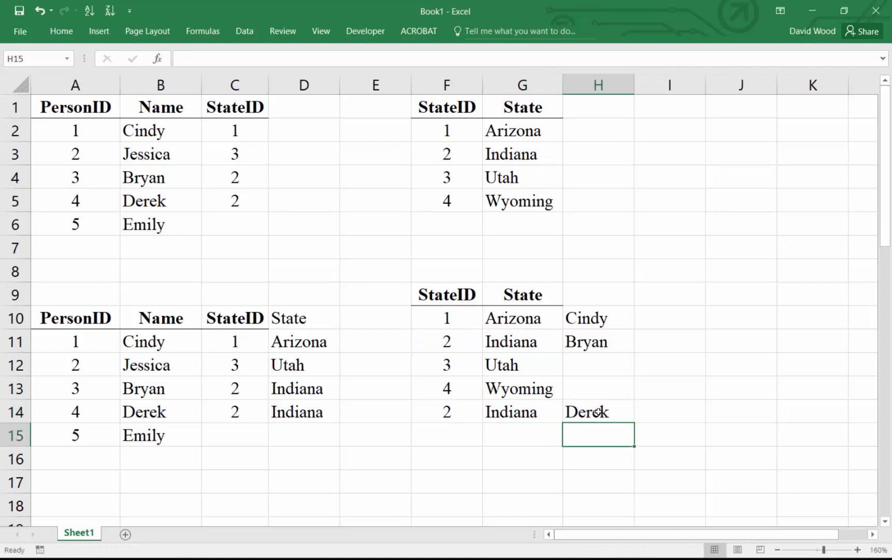
# - Enter the first name of the person with StateID 3 beside Utah in H12
pyautogui.press('Up')
pyautogui.press('Up')
pyautogui.press('Up')
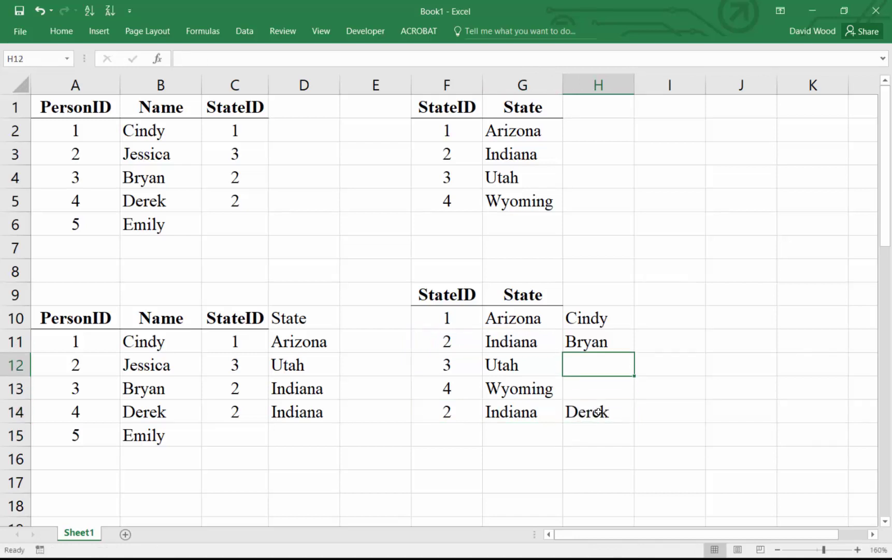
pyautogui.write('Jessica')
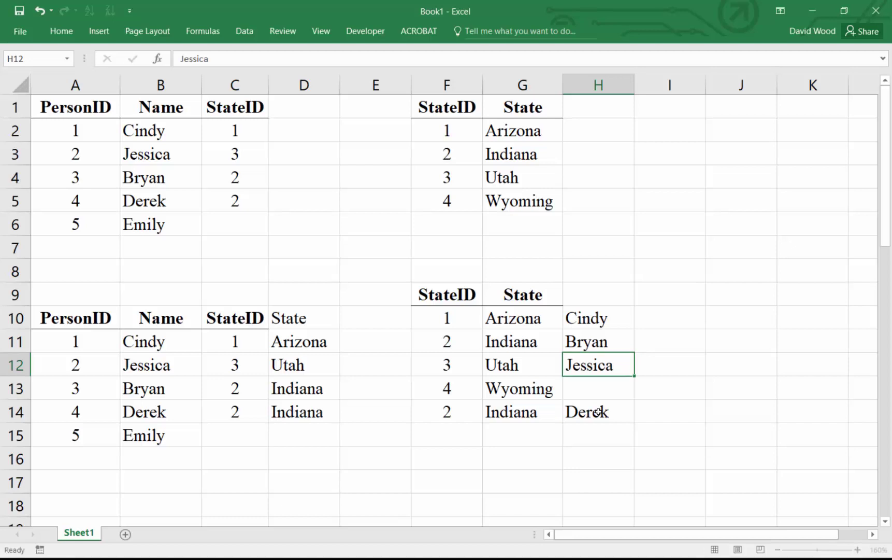
pyautogui.press('Return')
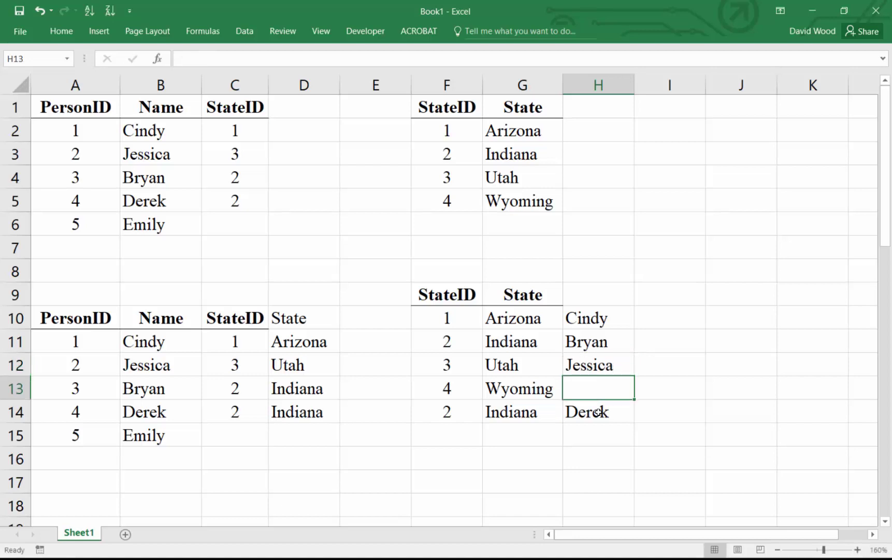
# - Review the right-joined table in F9:H14 against the person table in A1:C6
pyautogui.moveTo(436, 291); pyautogui.dragTo(598, 410)
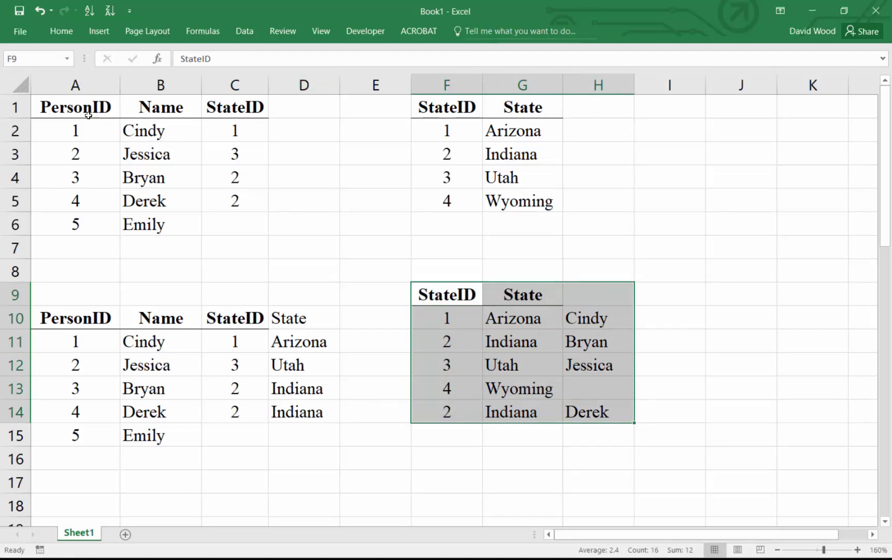
pyautogui.moveTo(88, 115); pyautogui.dragTo(244, 226)
pyautogui.moveTo(759, 109); pyautogui.dragTo(817, 241)
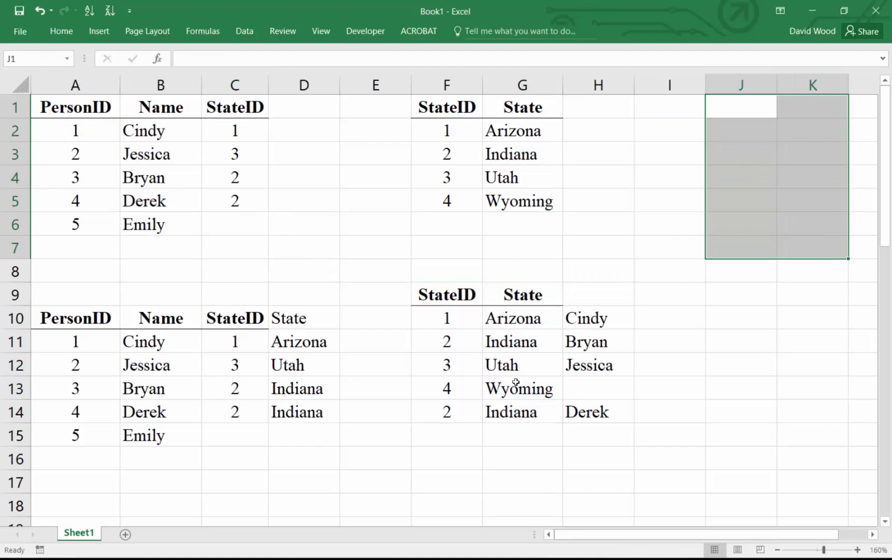
pyautogui.click(438, 296)
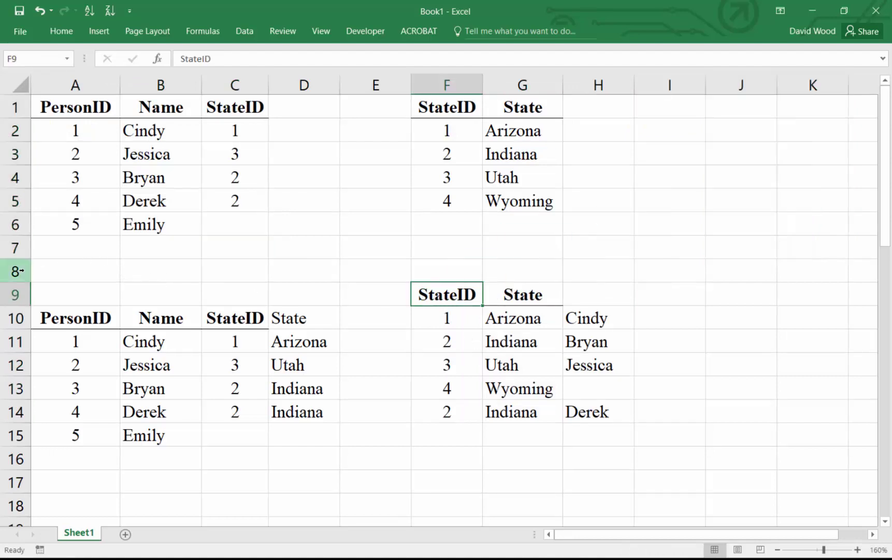
# - Delete rows 8 to 17 with the left and right join tables, and the blank rows 8 to 15 above the cross join table
pyautogui.moveTo(15, 271); pyautogui.dragTo(21, 481)
pyautogui.rightClick(17, 423)
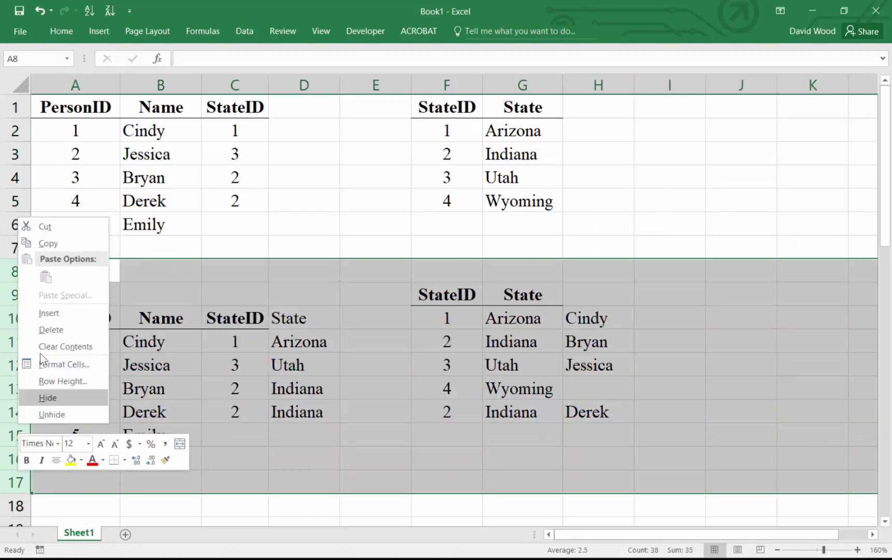
pyautogui.click(45, 311)
pyautogui.moveTo(10, 264); pyautogui.dragTo(17, 438)
pyautogui.rightClick(17, 411)
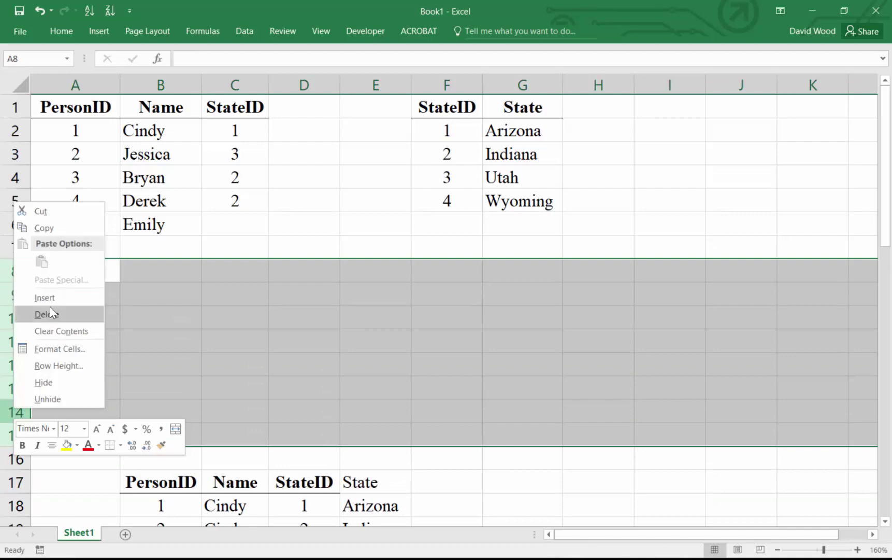
pyautogui.click(44, 313)
pyautogui.click(289, 271)
# - Examine how the cross join table B9:E29 pairs every row of the person table with every row of the state table
pyautogui.scroll(-2, 289, 272)
pyautogui.scroll(-2, 290, 273)
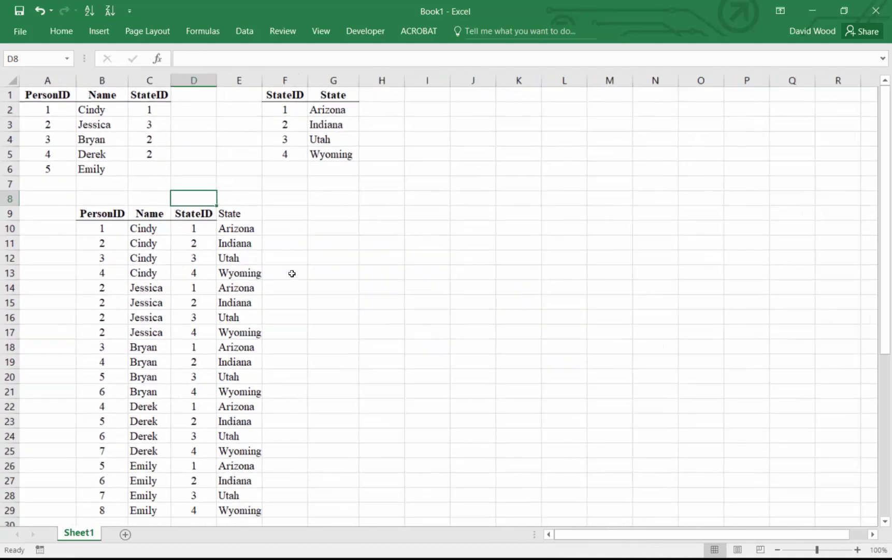
pyautogui.scroll(1, 155, 192)
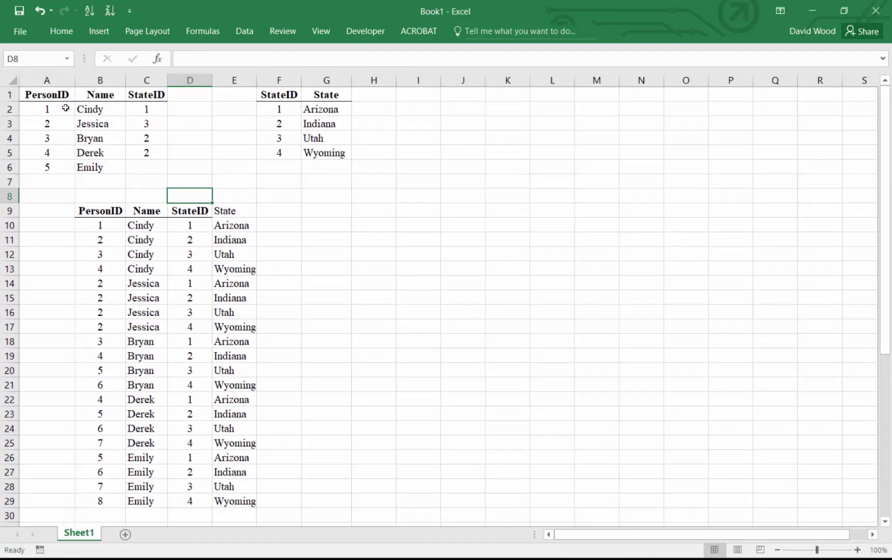
pyautogui.moveTo(66, 108); pyautogui.dragTo(157, 109)
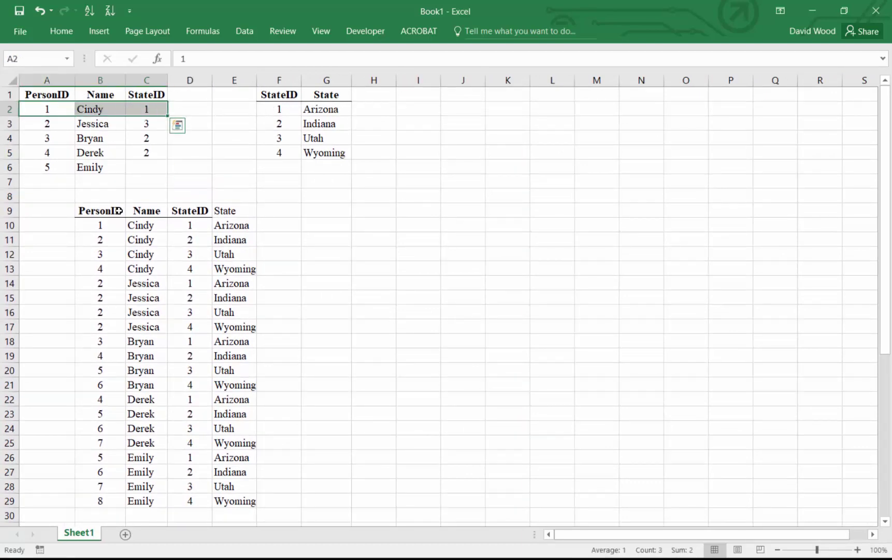
pyautogui.moveTo(104, 224); pyautogui.dragTo(165, 268)
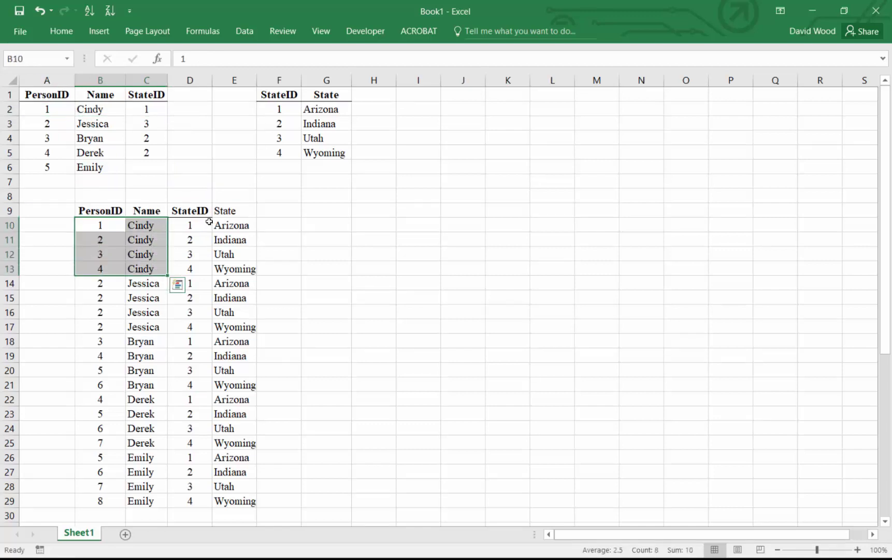
pyautogui.moveTo(203, 219); pyautogui.dragTo(244, 270)
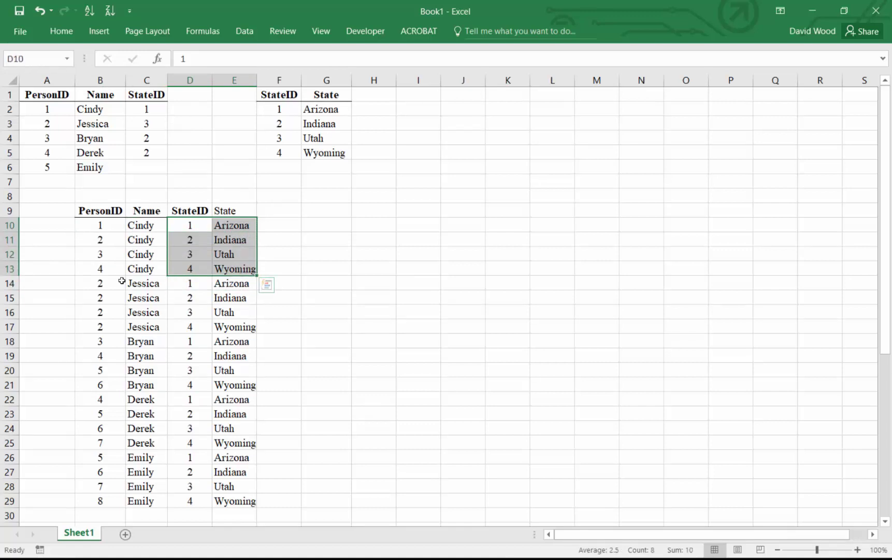
pyautogui.moveTo(90, 284); pyautogui.dragTo(149, 326)
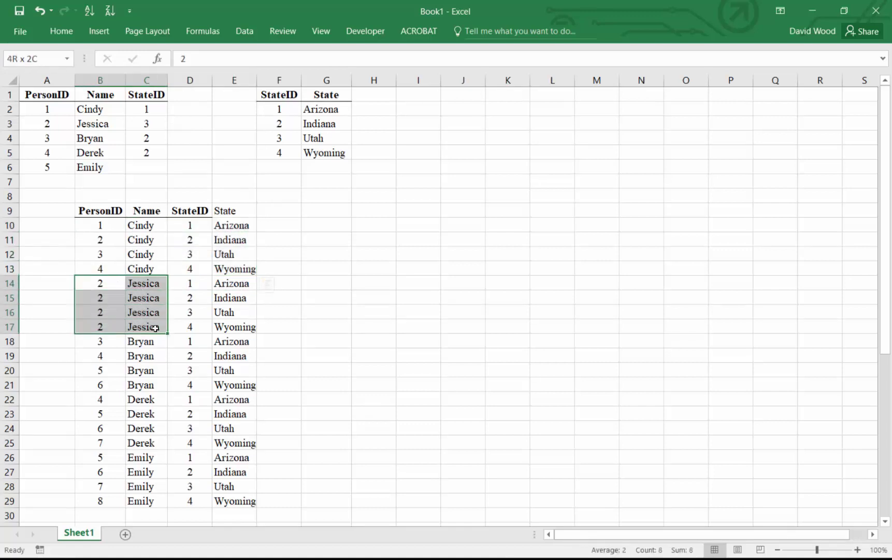
pyautogui.moveTo(100, 340); pyautogui.dragTo(187, 374)
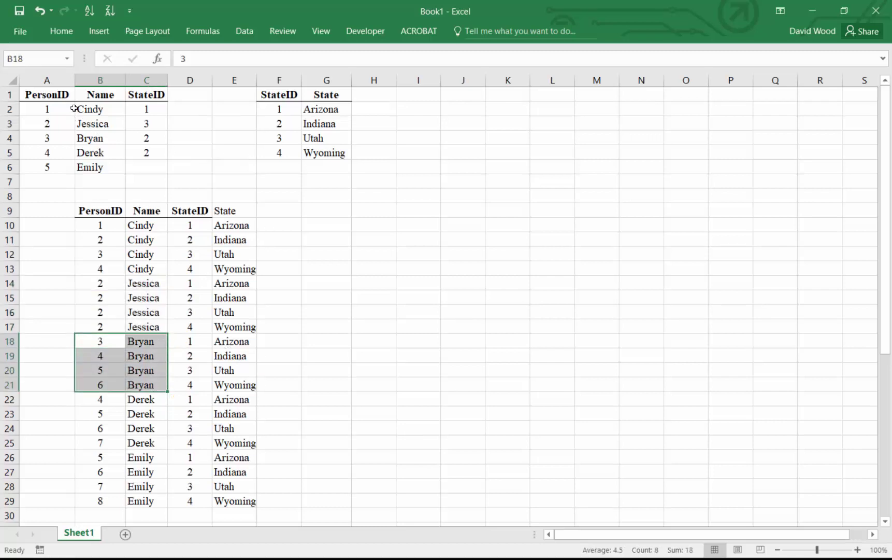
pyautogui.moveTo(66, 109); pyautogui.dragTo(60, 167)
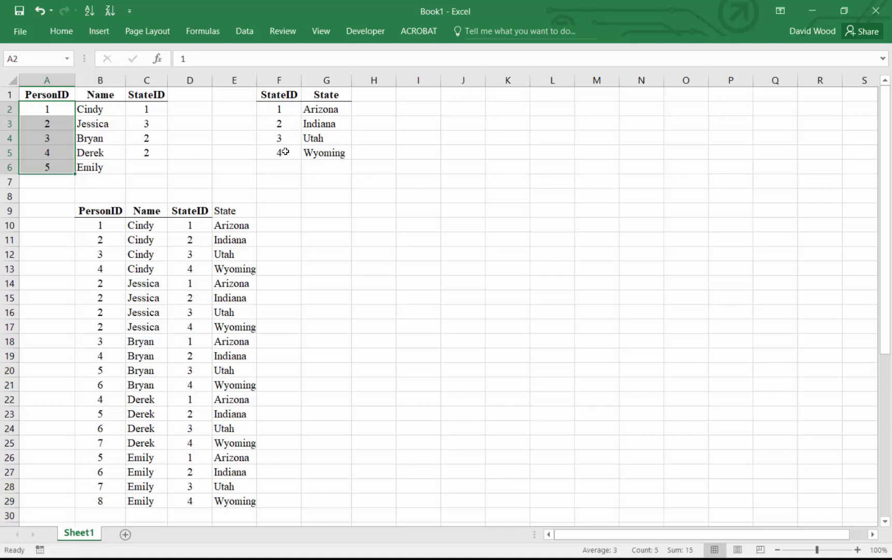
pyautogui.moveTo(100, 225); pyautogui.dragTo(119, 500)
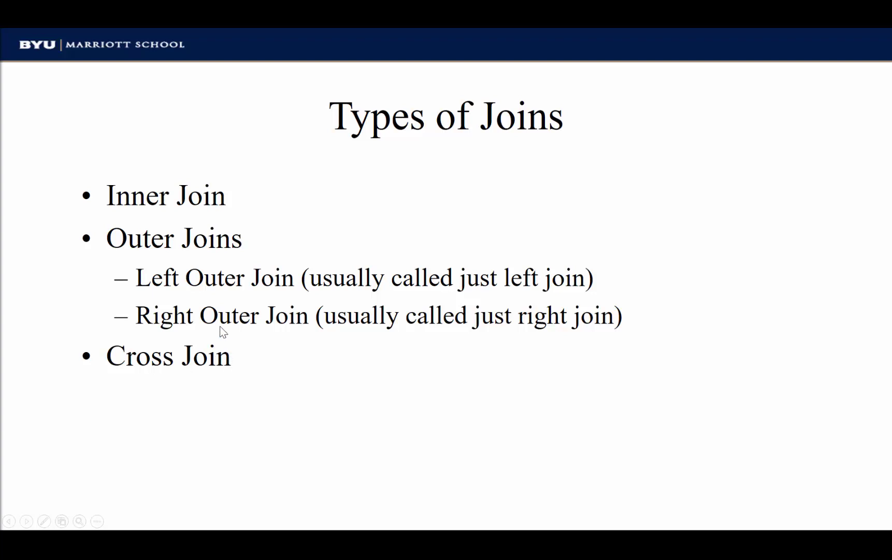
# - Switch to Pure_Guitar_Database in Access, open its Relationships diagram, and lengthen tbl_ship above a lowered tbl_cashreceipt
pyautogui.hotkey('alt', 'Tab')
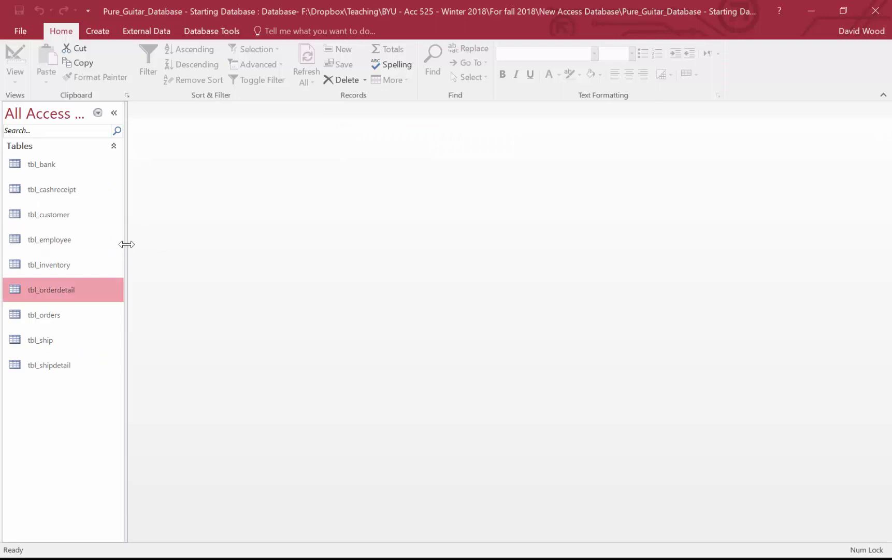
pyautogui.moveTo(123, 243); pyautogui.dragTo(138, 245)
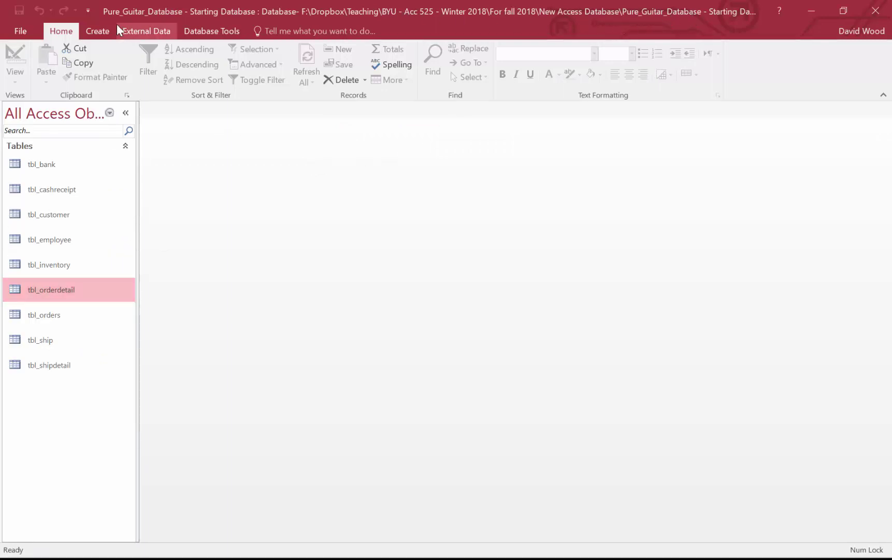
pyautogui.click(206, 30)
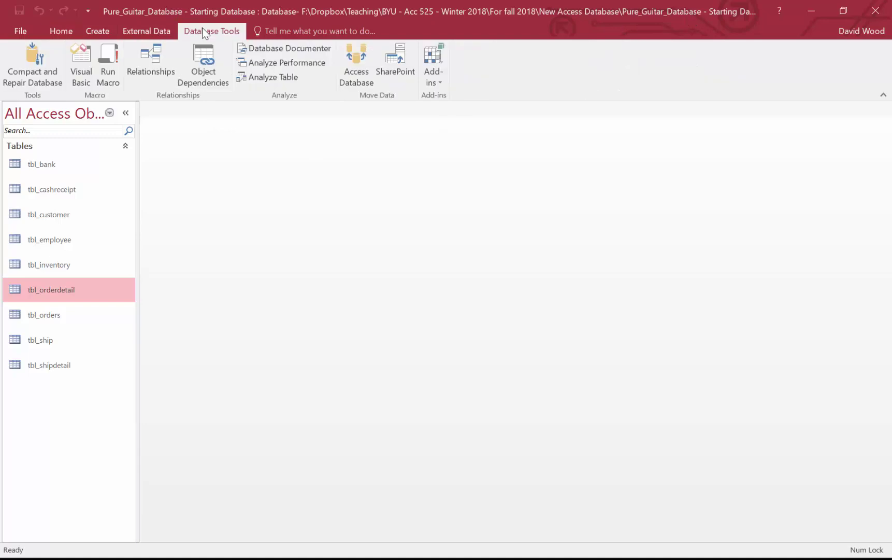
pyautogui.click(159, 56)
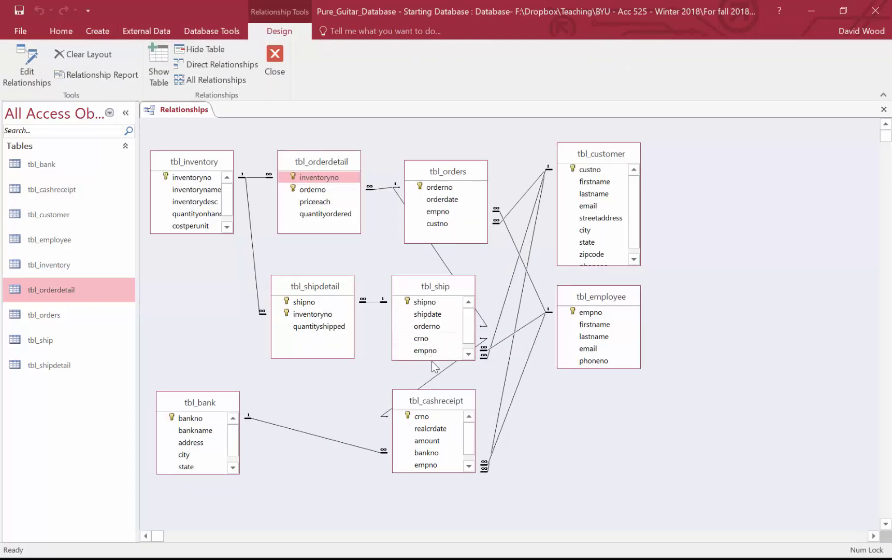
pyautogui.moveTo(433, 361); pyautogui.dragTo(436, 414)
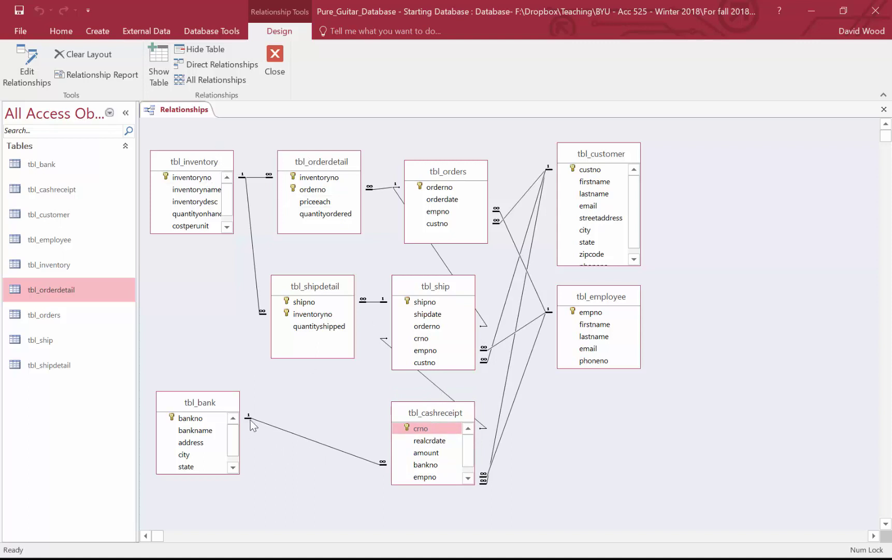
# - Open the join type options of the bankno relationship between tbl_bank and tbl_cashreceipt
pyautogui.click(320, 443)
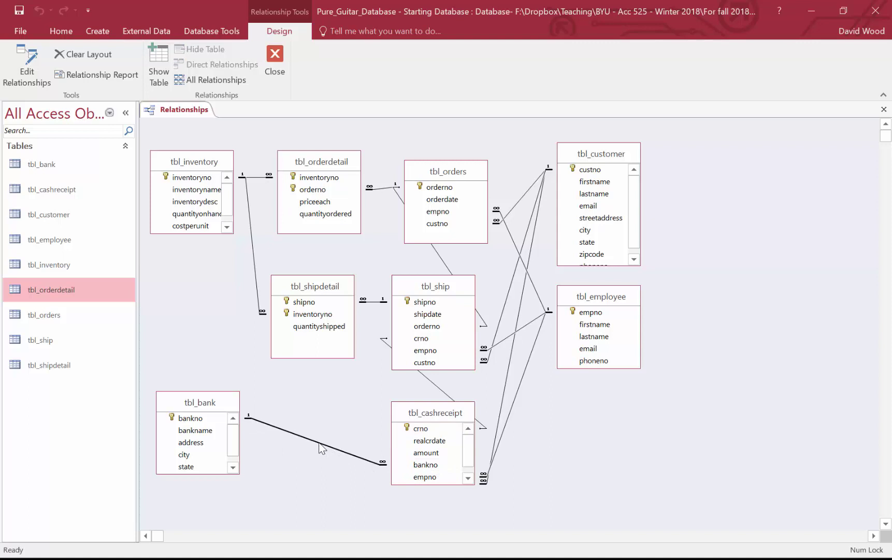
pyautogui.doubleClick(320, 443)
pyautogui.moveTo(426, 135); pyautogui.dragTo(441, 128)
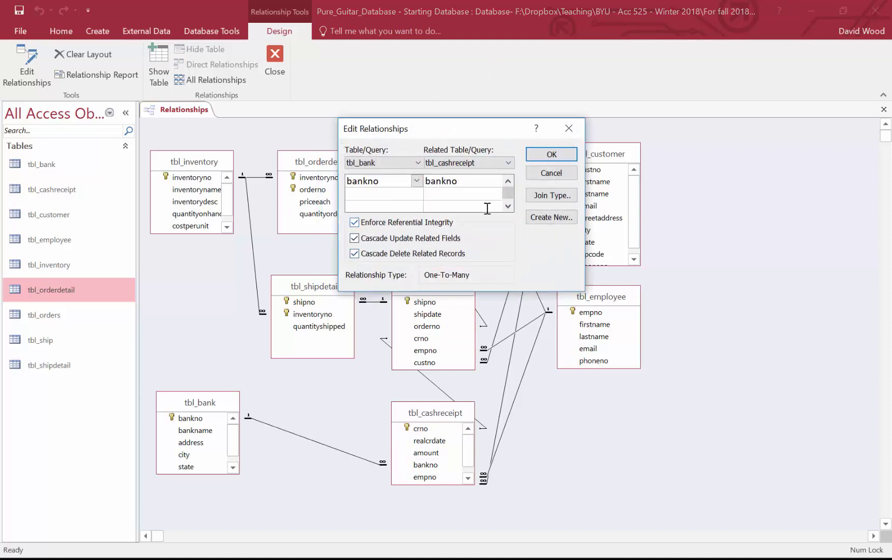
pyautogui.click(548, 198)
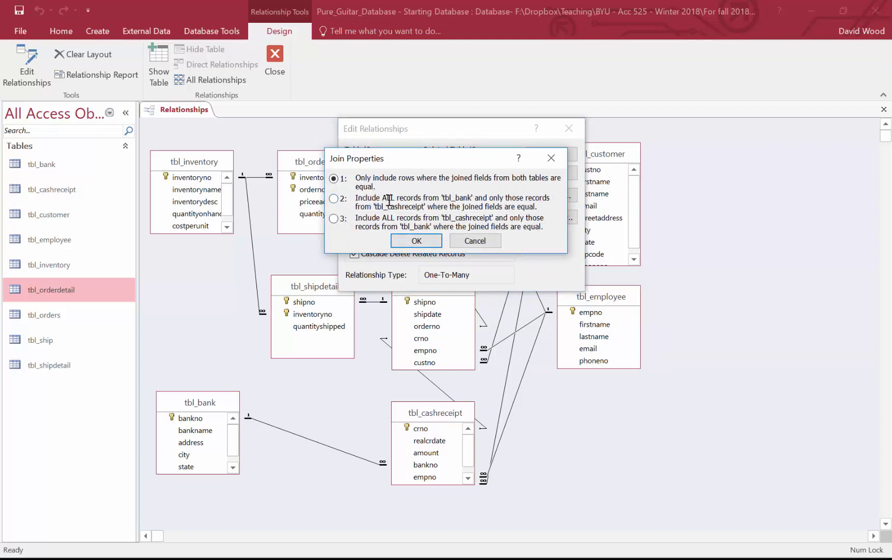
# - Examine which records join options 2 and 3 include for tbl_bank and tbl_cashreceipt, and leave the relationship settings without applying changes
pyautogui.moveTo(382, 198); pyautogui.dragTo(434, 215)
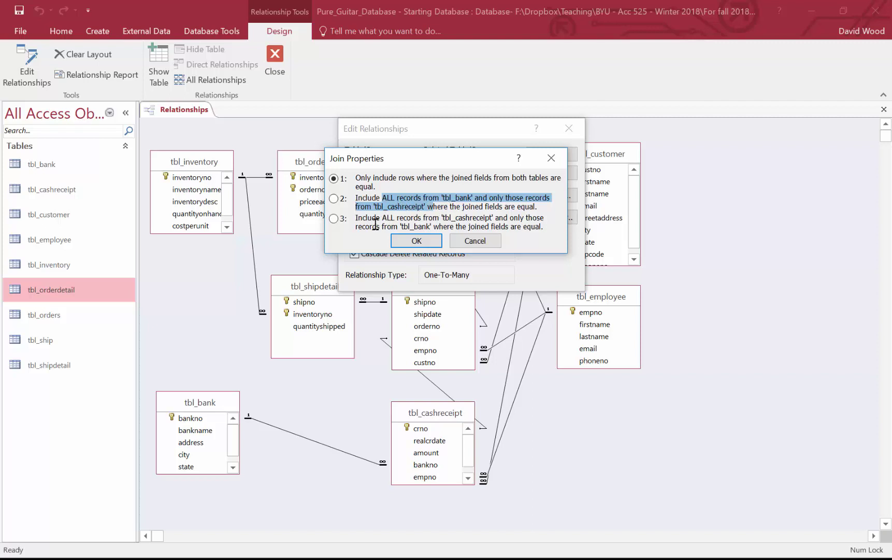
pyautogui.moveTo(379, 198); pyautogui.dragTo(413, 198)
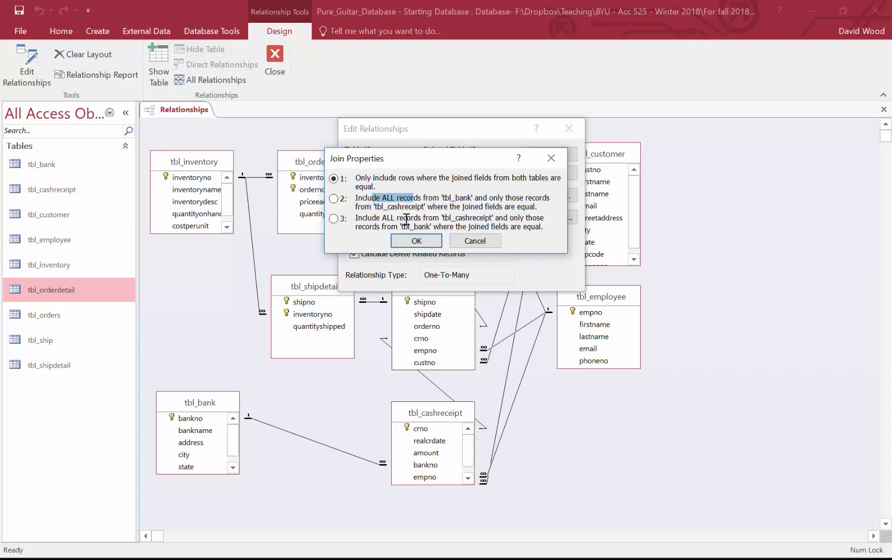
pyautogui.moveTo(412, 218); pyautogui.dragTo(430, 227)
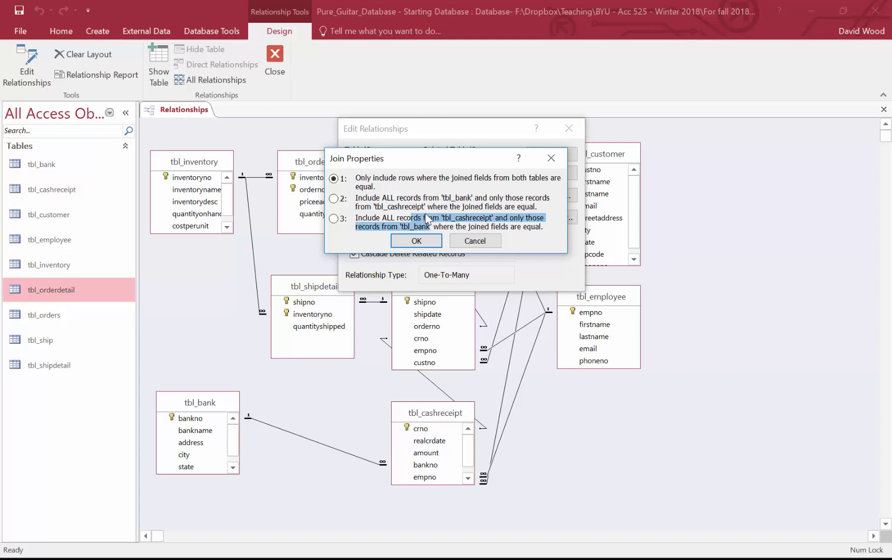
pyautogui.click(475, 241)
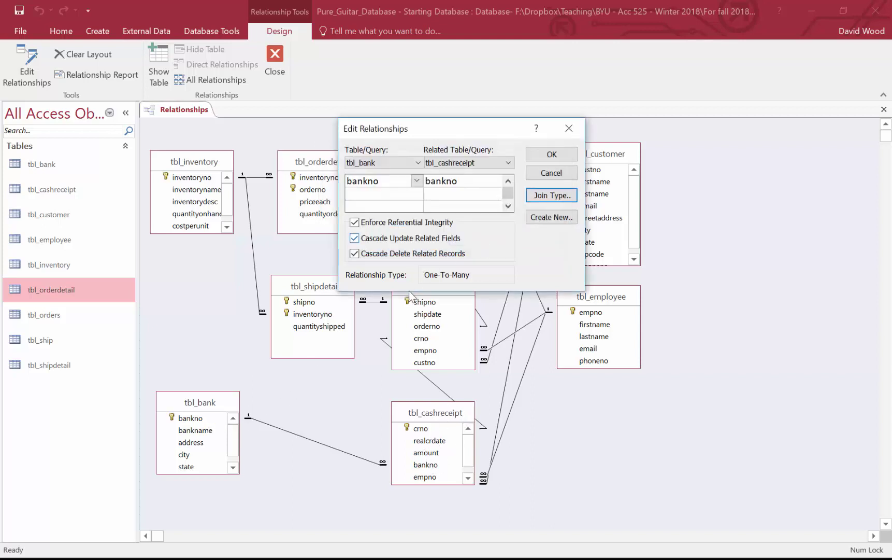
pyautogui.click(548, 174)
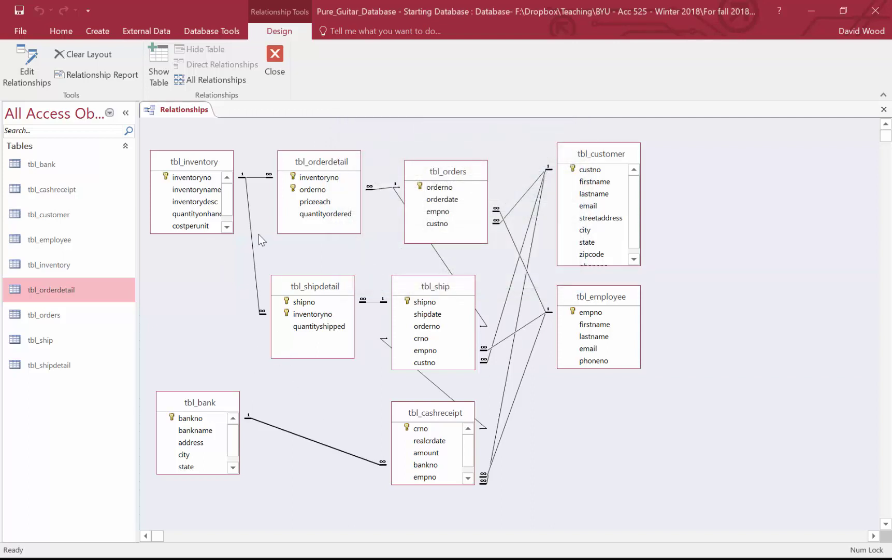
# - Close the Relationships diagram without saving its layout and start a blank select query in design view
pyautogui.click(275, 59)
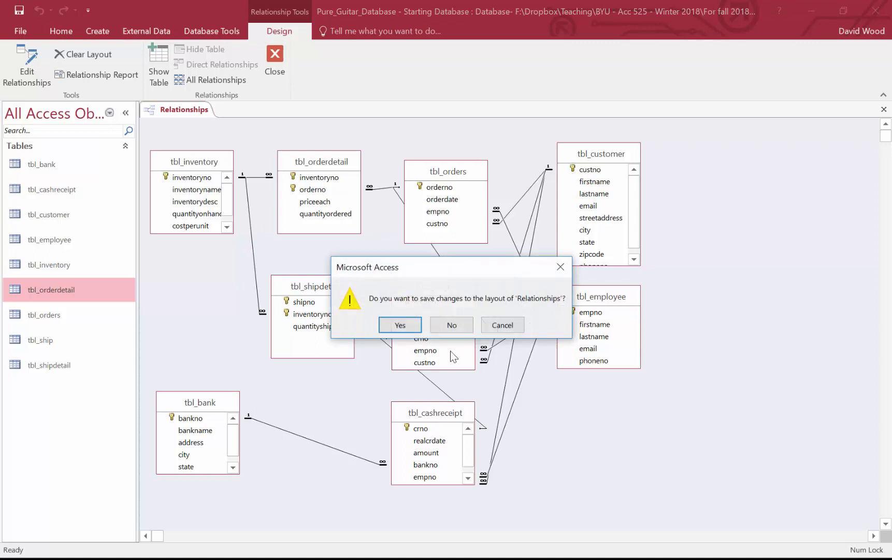
pyautogui.click(452, 325)
pyautogui.click(143, 30)
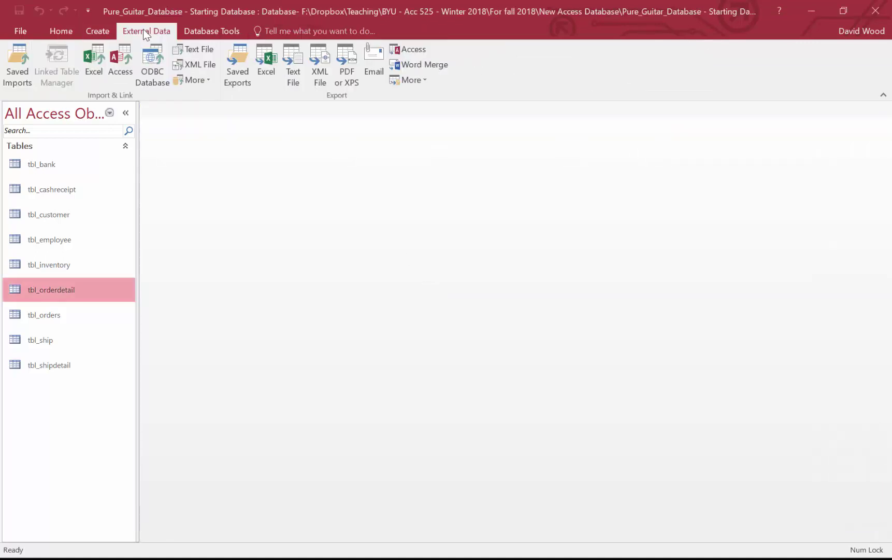
pyautogui.click(99, 32)
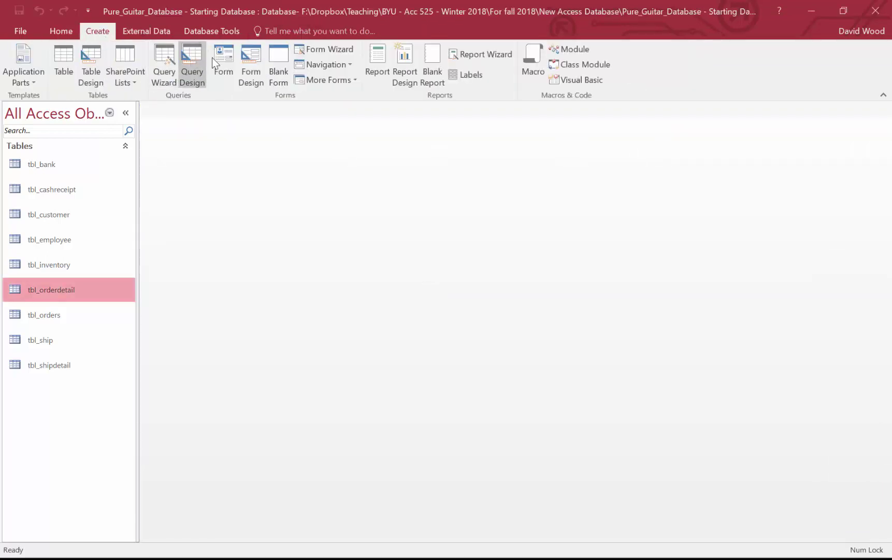
pyautogui.click(193, 67)
pyautogui.click(546, 220)
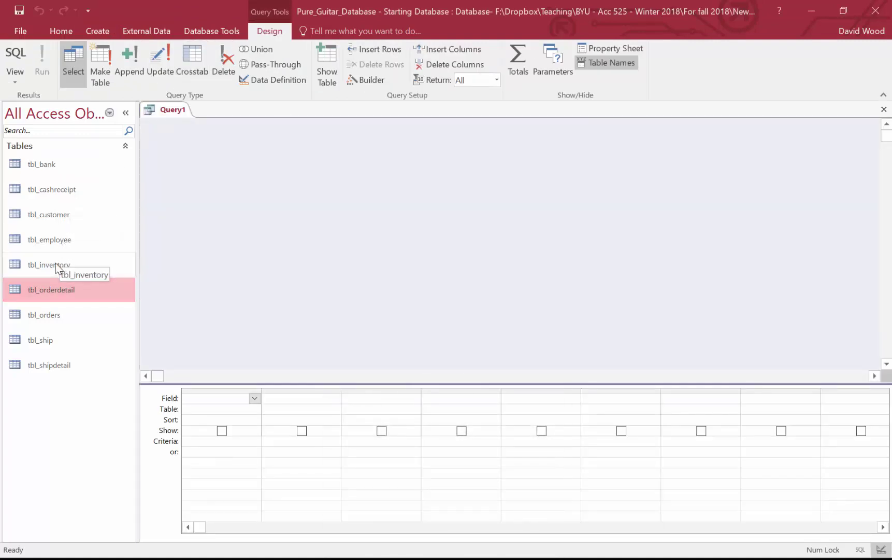
# - Add tbl_customer and tbl_orders to the query, enlarging tbl_customer to show all its fields from custno to phoneno
pyautogui.moveTo(50, 217); pyautogui.dragTo(209, 165)
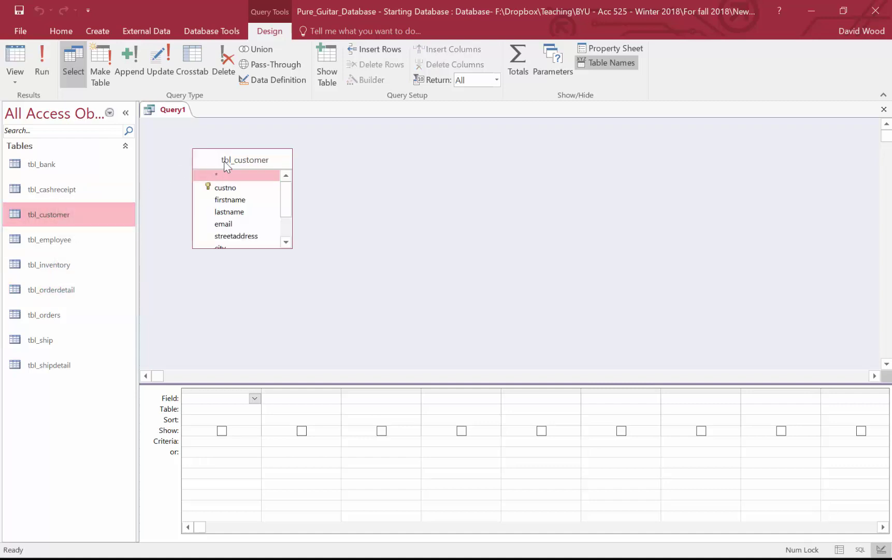
pyautogui.moveTo(244, 235); pyautogui.dragTo(203, 300)
pyautogui.moveTo(42, 311); pyautogui.dragTo(369, 143)
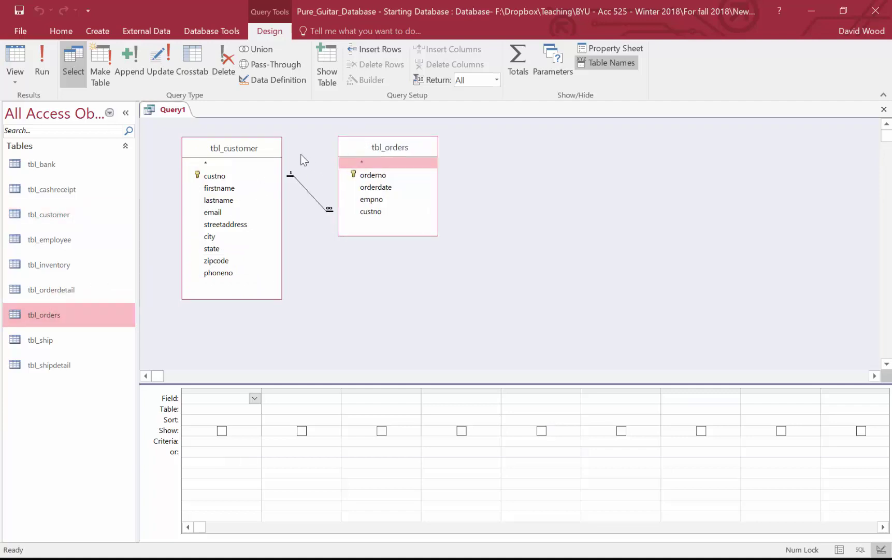
# - Review the join type options of the custno join between tbl_customer and tbl_orders, and delete that join from the query
pyautogui.doubleClick(315, 199)
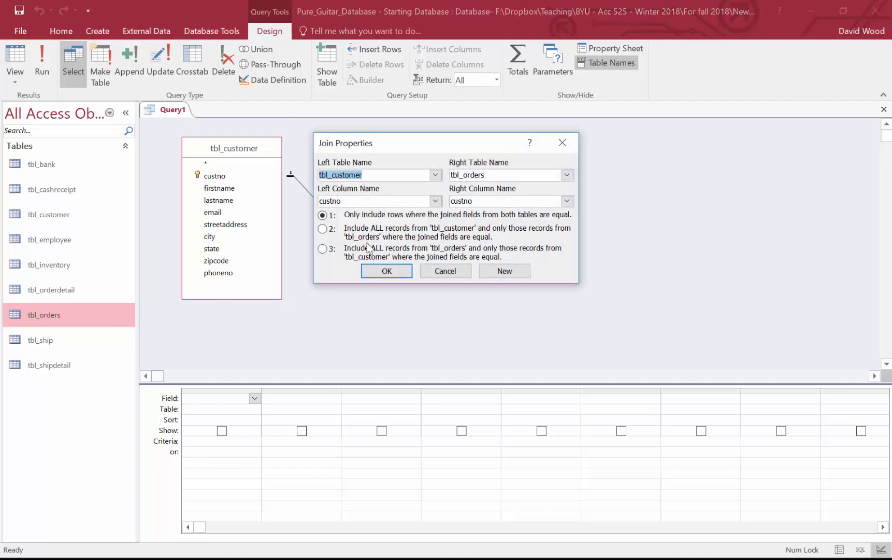
pyautogui.click(445, 270)
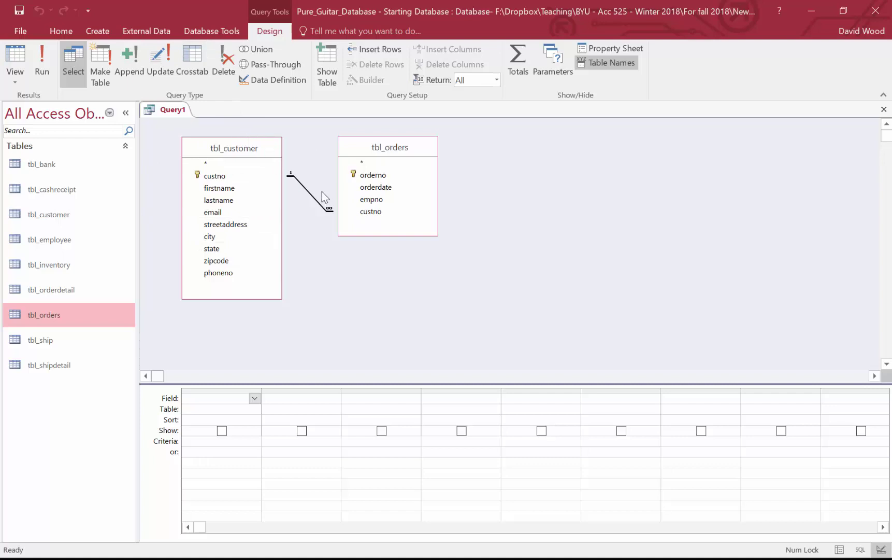
pyautogui.doubleClick(302, 188)
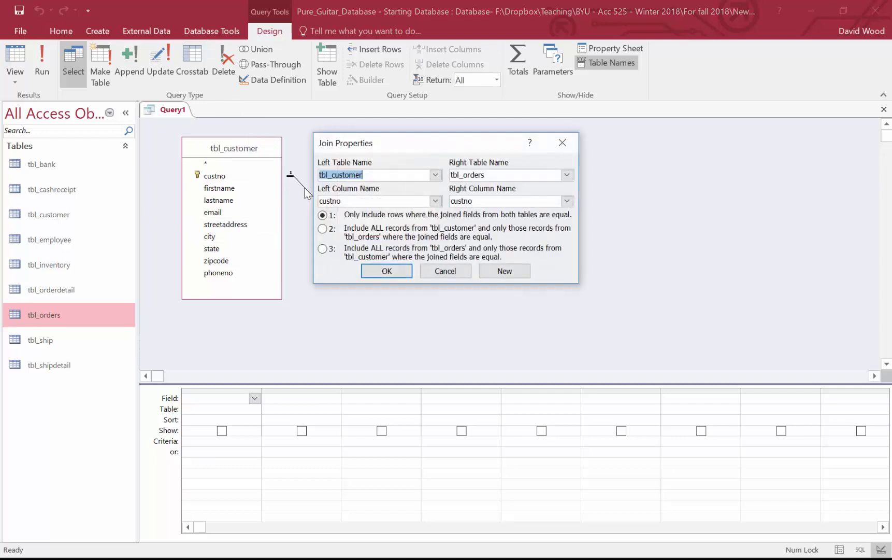
pyautogui.click(323, 229)
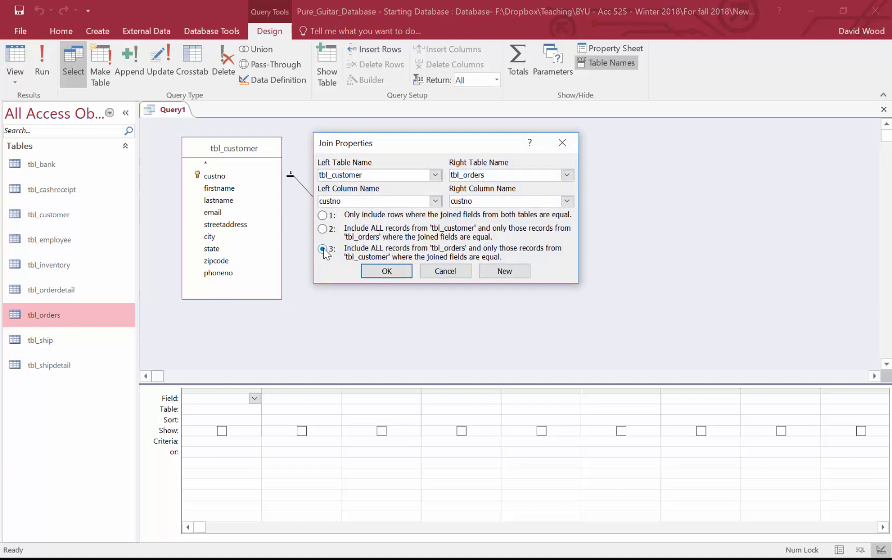
pyautogui.click(454, 271)
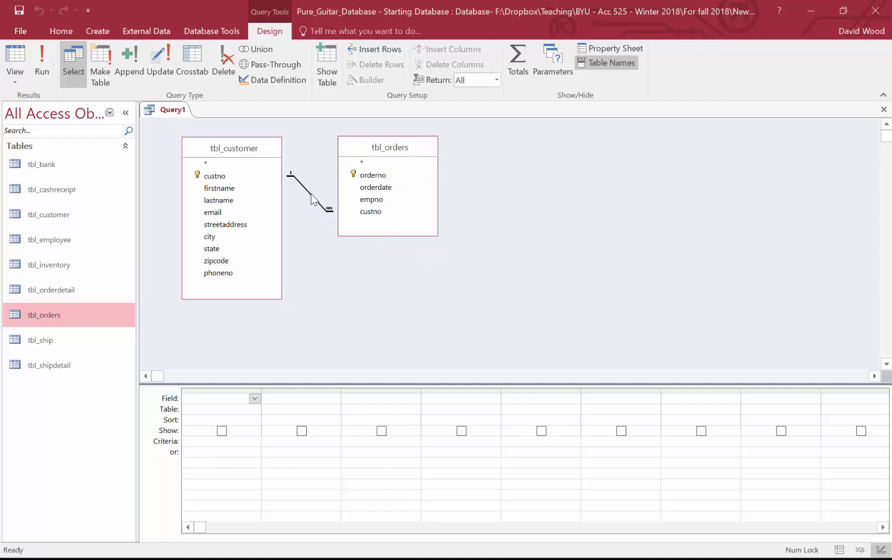
pyautogui.press('Delete')
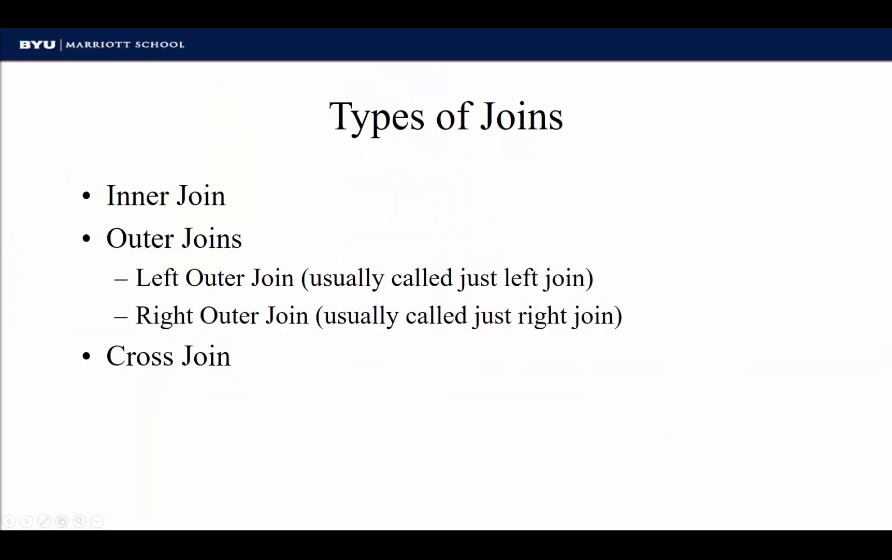
pyautogui.press('Right')
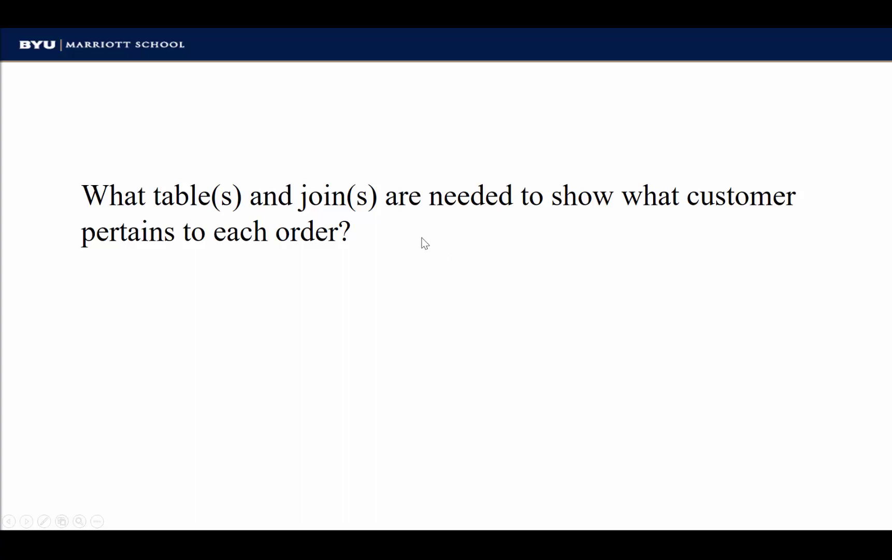
# - Switch back to Access and reopen the Relationships diagram, lengthening tbl_ship above a lowered tbl_cashreceipt
pyautogui.hotkey('alt', 'Tab')
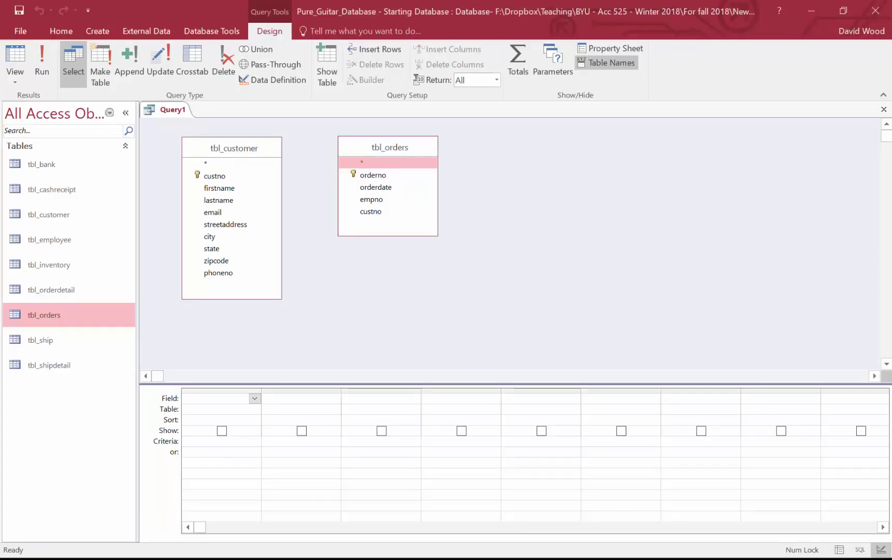
pyautogui.click(235, 30)
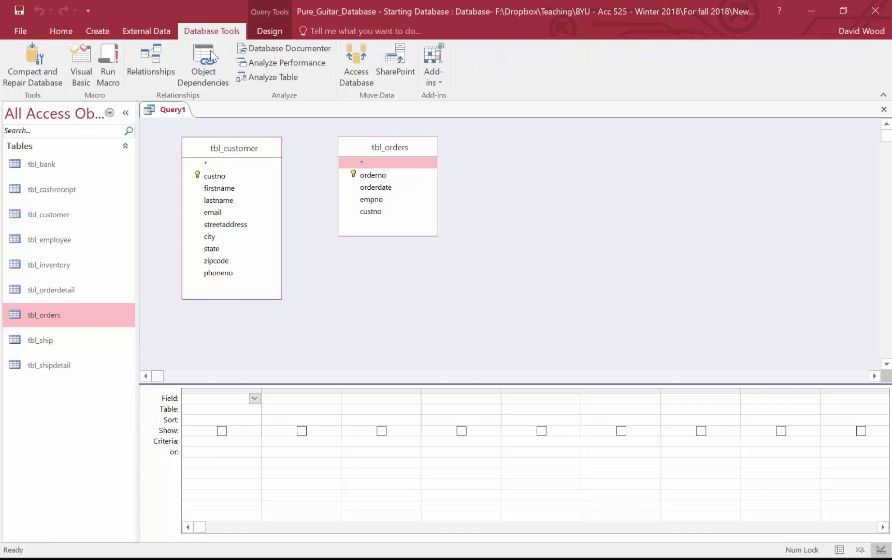
pyautogui.click(147, 62)
pyautogui.moveTo(457, 360); pyautogui.dragTo(447, 403)
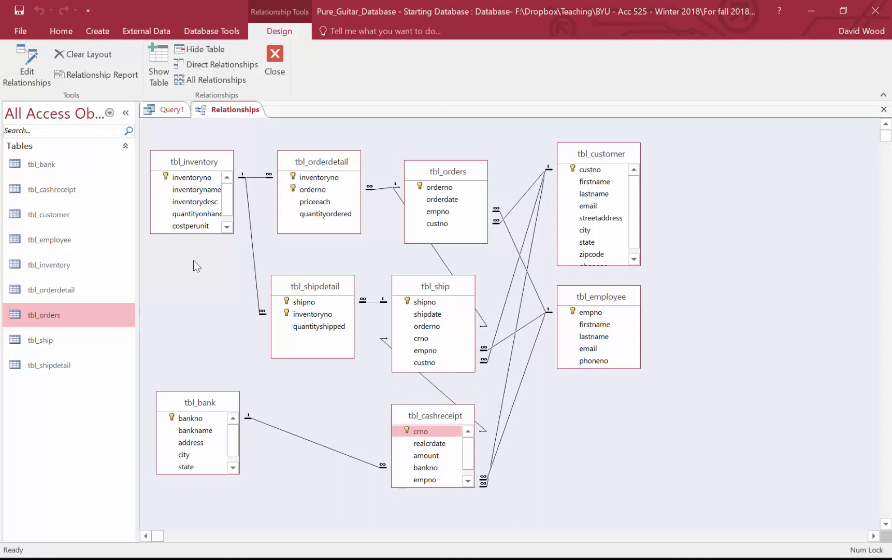
# - Move tbl_employee lower and lengthen tbl_customer to show all its fields, and inspect its custno link to tbl_orders
pyautogui.moveTo(592, 297); pyautogui.dragTo(591, 334)
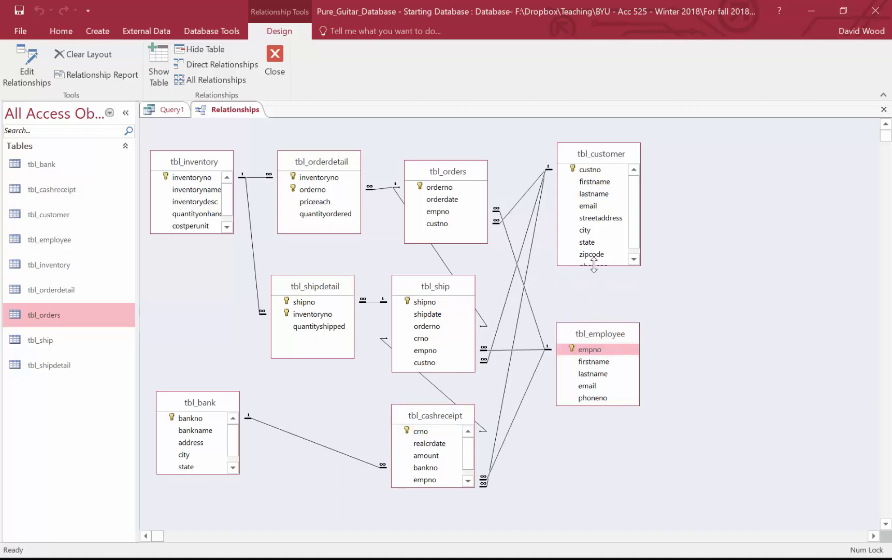
pyautogui.moveTo(593, 265); pyautogui.dragTo(595, 289)
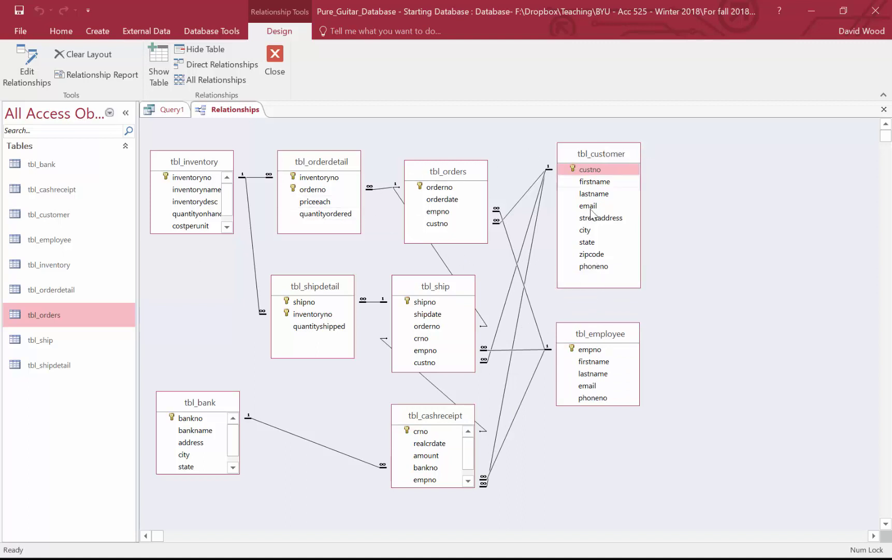
pyautogui.click(589, 168)
pyautogui.click(517, 200)
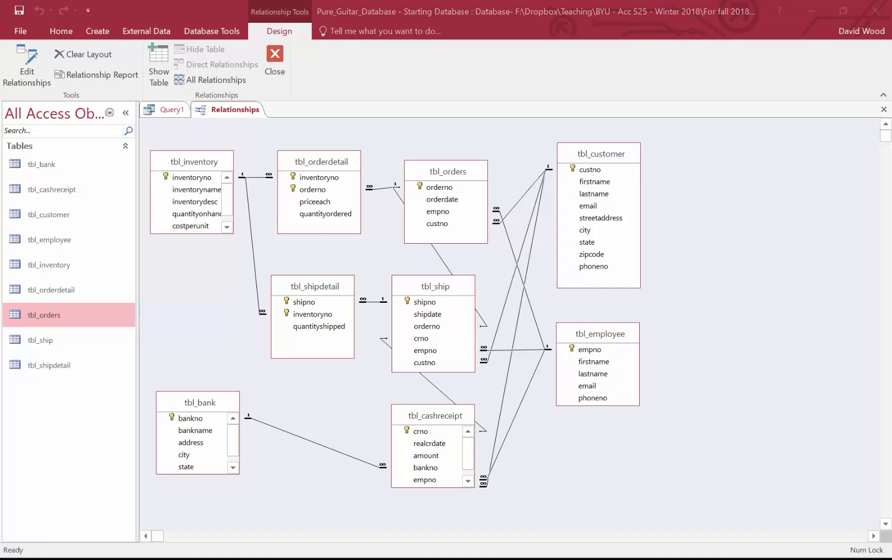
pyautogui.hotkey('alt', 'Tab')
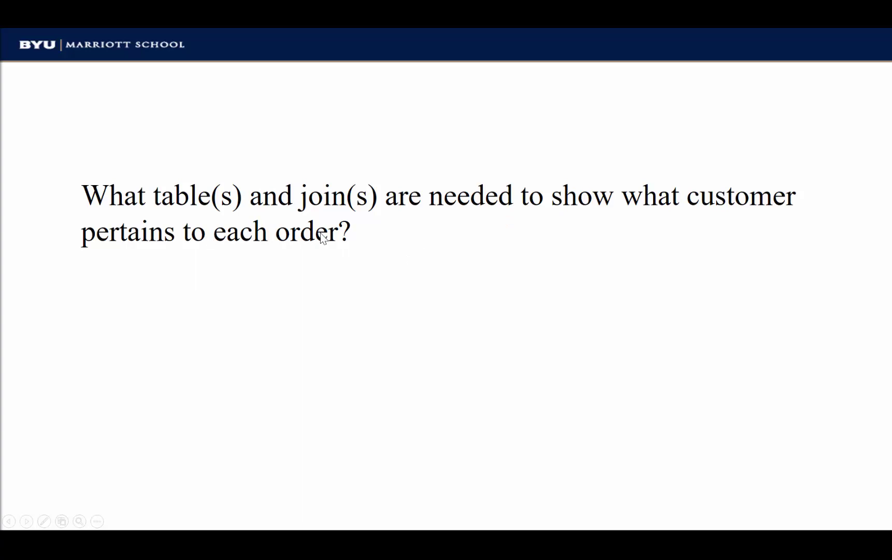
pyautogui.click(386, 231)
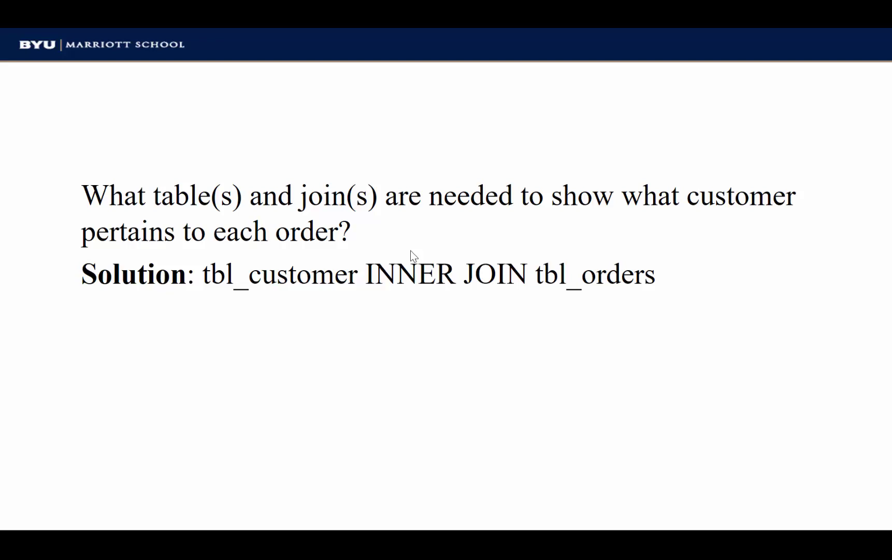
pyautogui.click(113, 339)
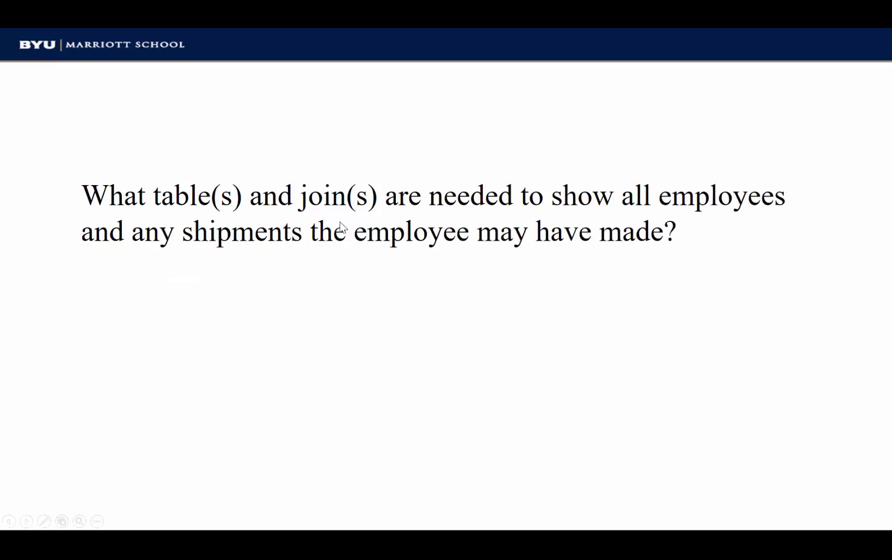